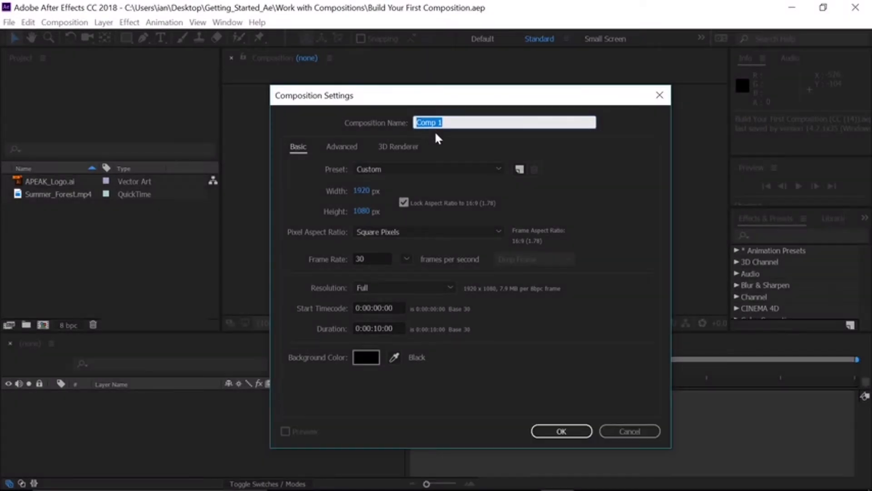
{"action": "left_click", "coordinate": [435, 173]}
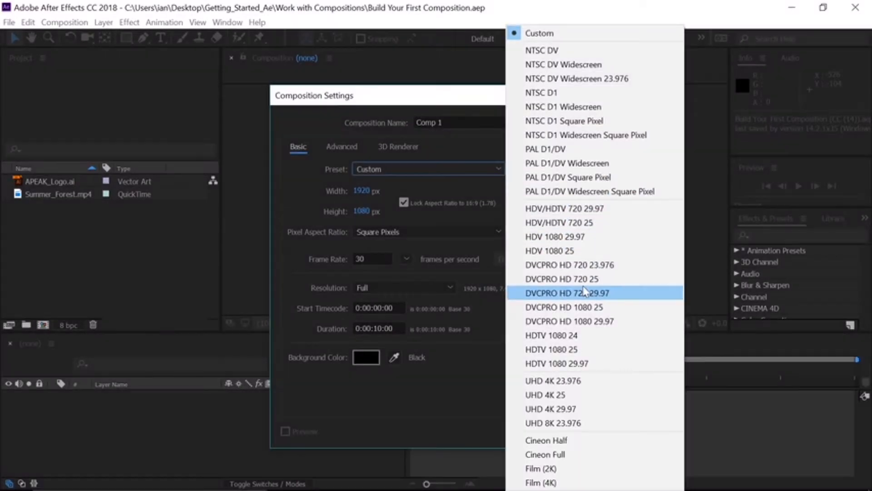
{"action": "left_click", "coordinate": [478, 191]}
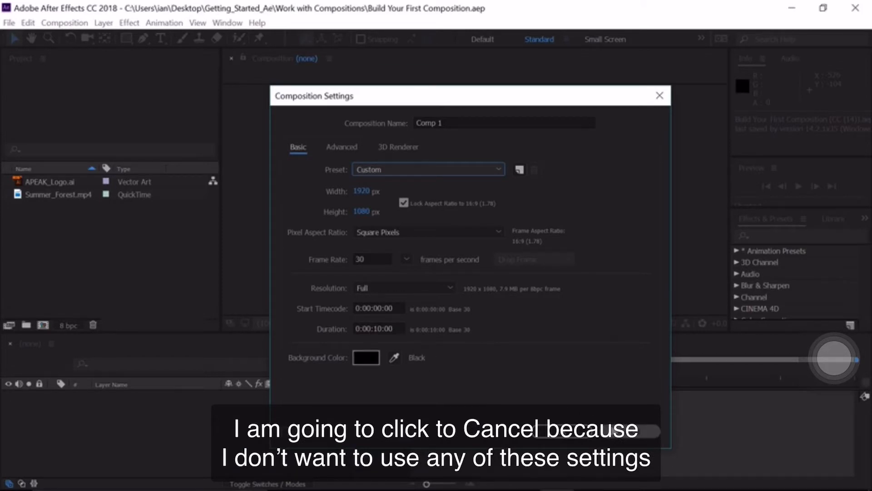
{"action": "left_click", "coordinate": [613, 431]}
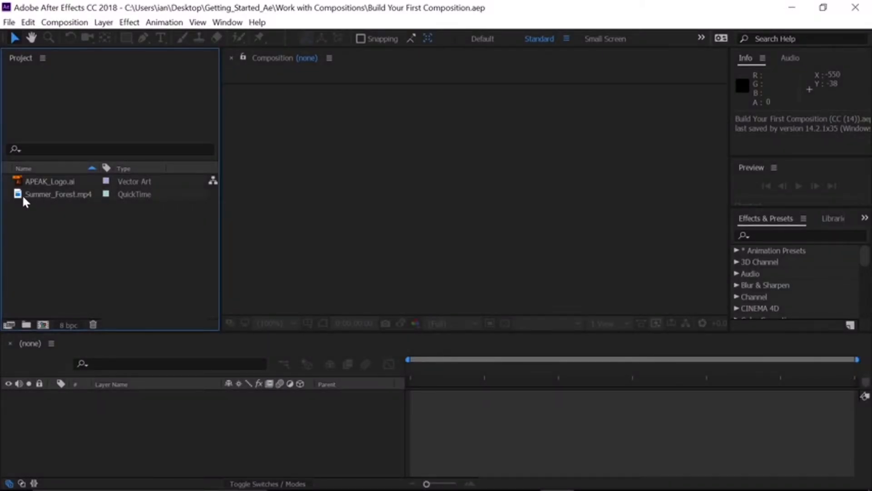
Create a composition from the Summer_Forest.mp4 footage and add APEAK_Logo.ai above it in the timeline.
{"action": "left_click", "coordinate": [20, 196]}
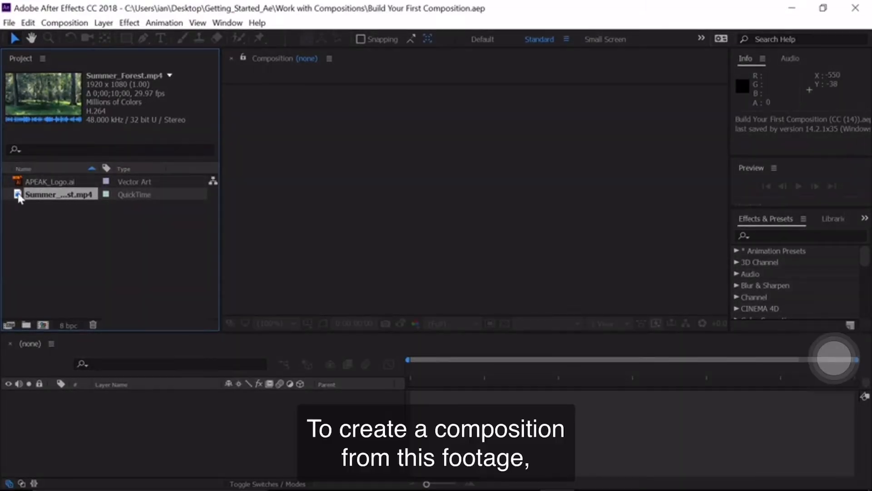
{"action": "left_click_drag", "start_coordinate": [19, 195], "coordinate": [44, 331]}
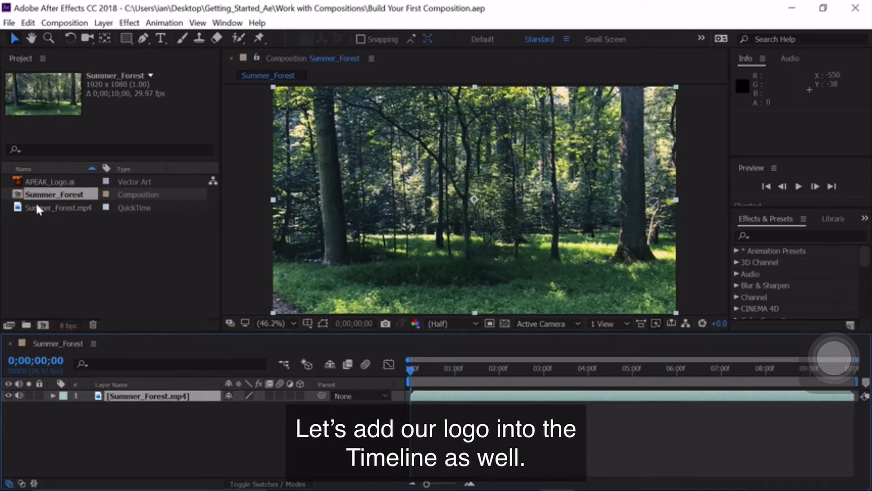
{"action": "left_click", "coordinate": [18, 181]}
{"action": "left_click_drag", "start_coordinate": [16, 178], "coordinate": [83, 391]}
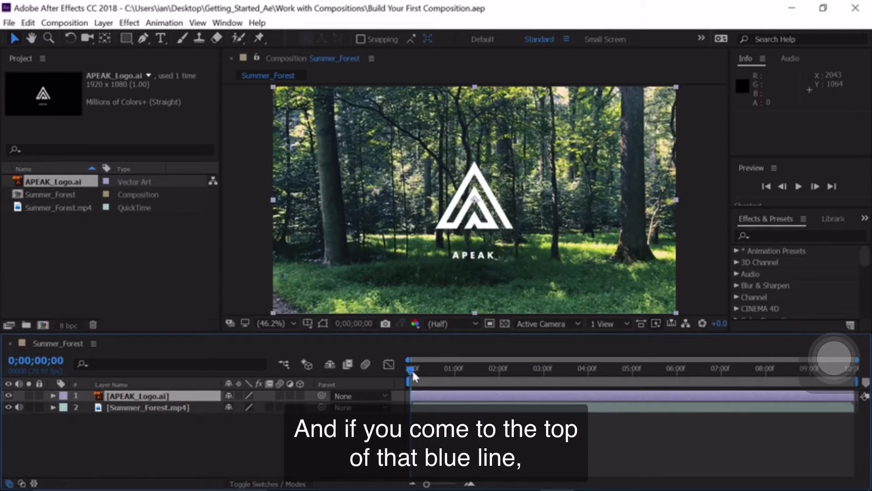
Trim the start of the APEAK_Logo.ai layer to the playhead at 0;00;02;00, undoing a trial slide of the layer.
{"action": "left_click_drag", "start_coordinate": [410, 368], "coordinate": [497, 375]}
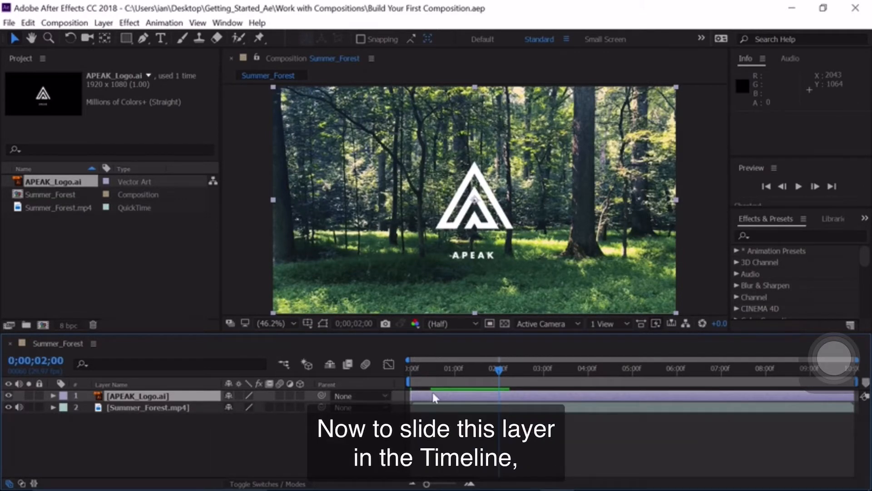
{"action": "left_click_drag", "start_coordinate": [434, 392], "coordinate": [489, 399]}
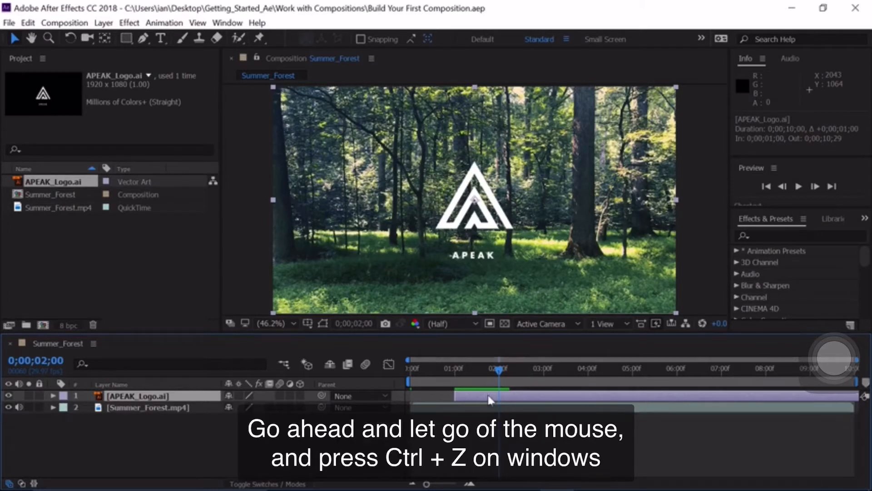
{"action": "key", "text": "ctrl+z"}
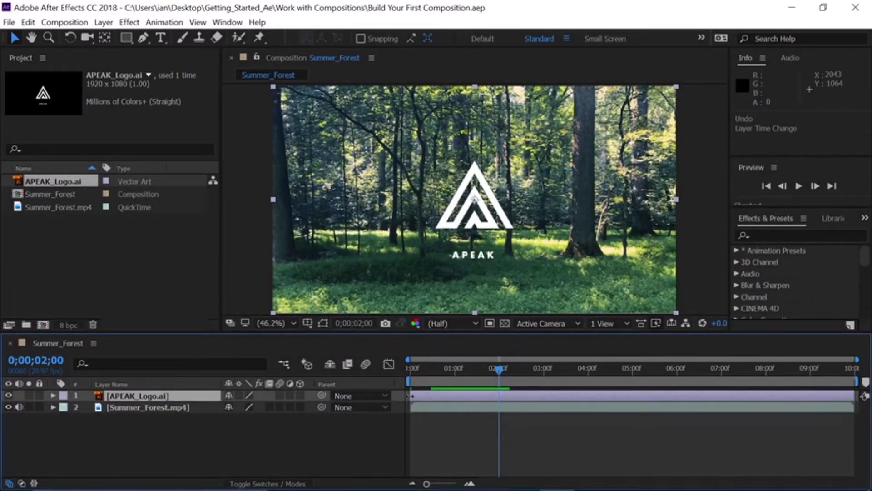
{"action": "left_click_drag", "start_coordinate": [411, 395], "coordinate": [500, 396]}
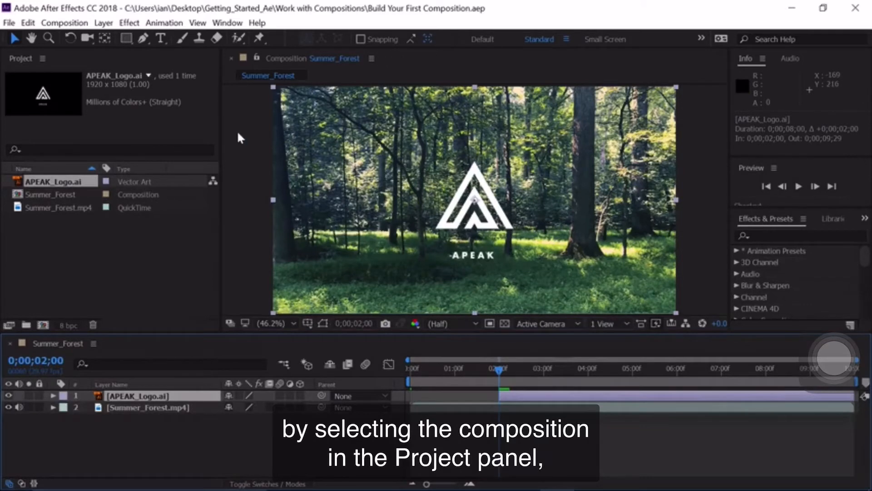
Set the duration of the Summer_Forest composition to 5 seconds (500).
{"action": "left_click", "coordinate": [19, 195]}
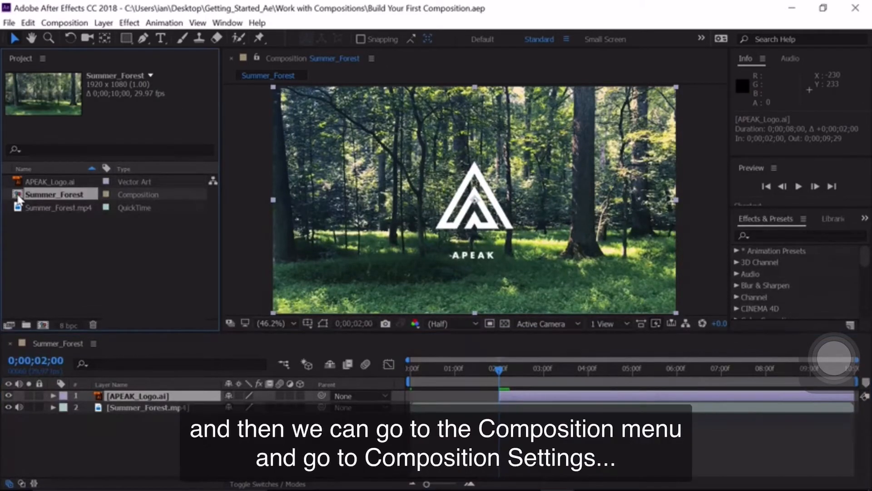
{"action": "left_click", "coordinate": [77, 23]}
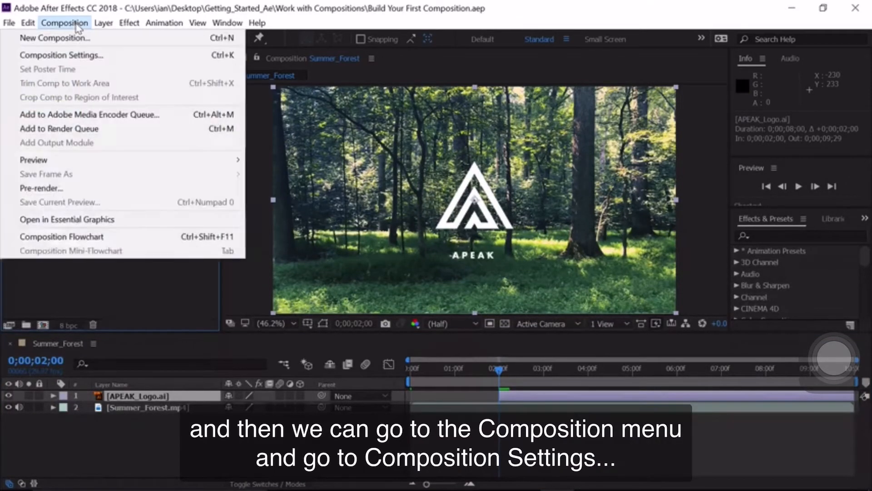
{"action": "left_click", "coordinate": [76, 56]}
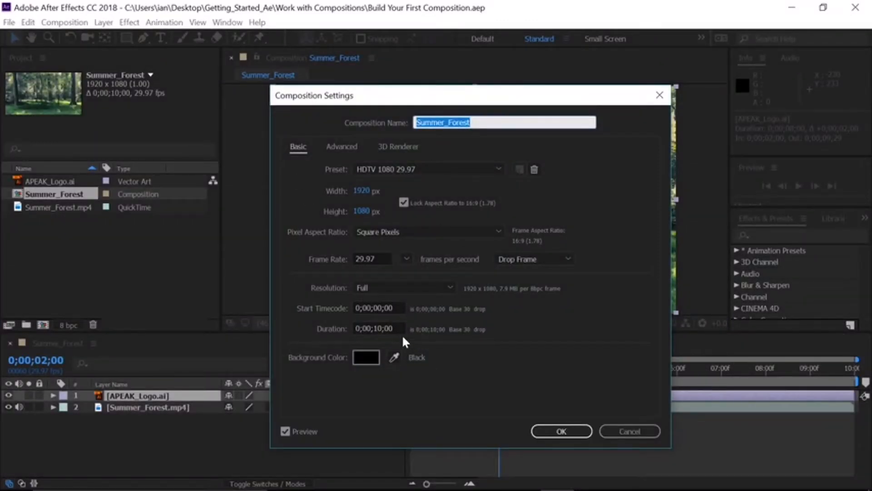
{"action": "double_click", "coordinate": [377, 329]}
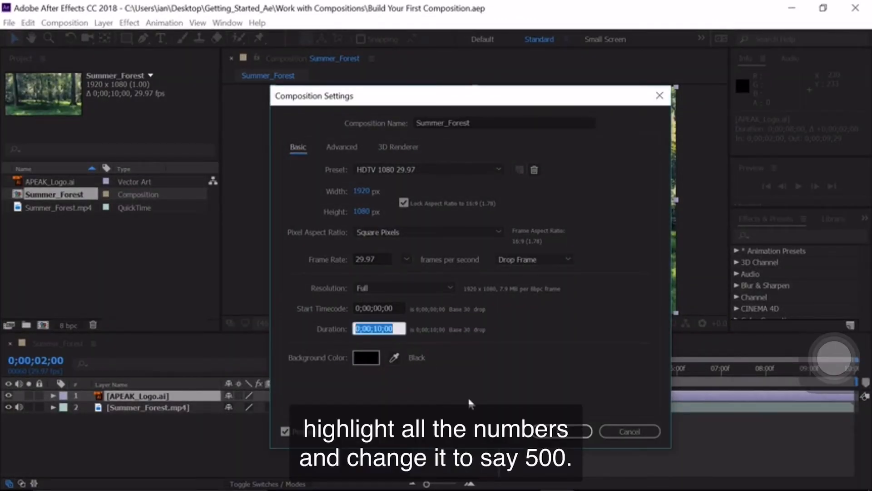
{"action": "type", "text": "500"}
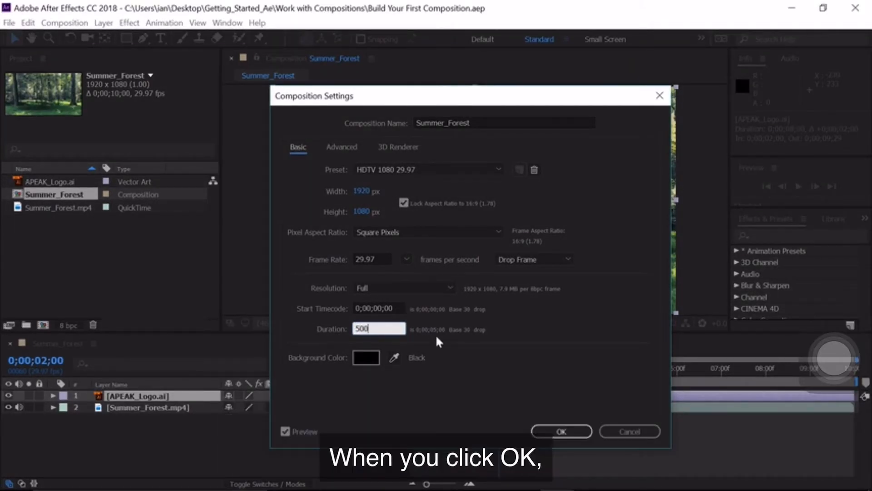
{"action": "left_click", "coordinate": [548, 431]}
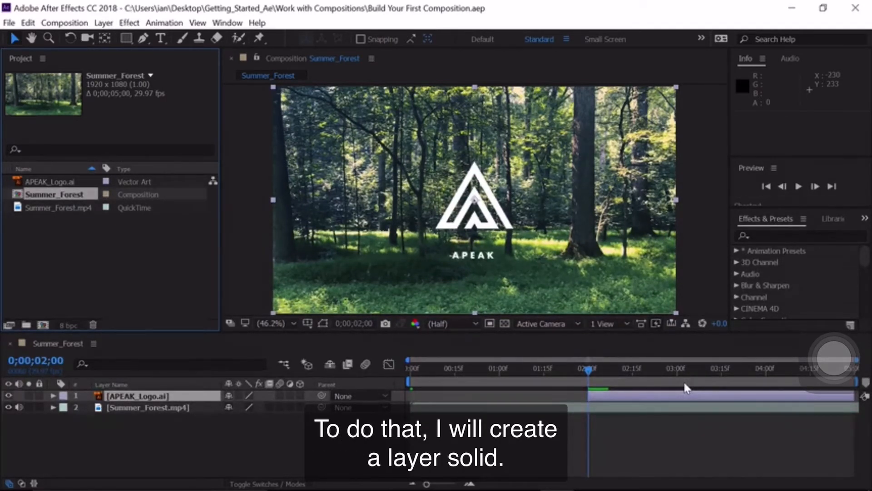
Start a new solid layer in the Summer_Forest timeline and make it the size of the composition.
{"action": "left_click", "coordinate": [102, 24]}
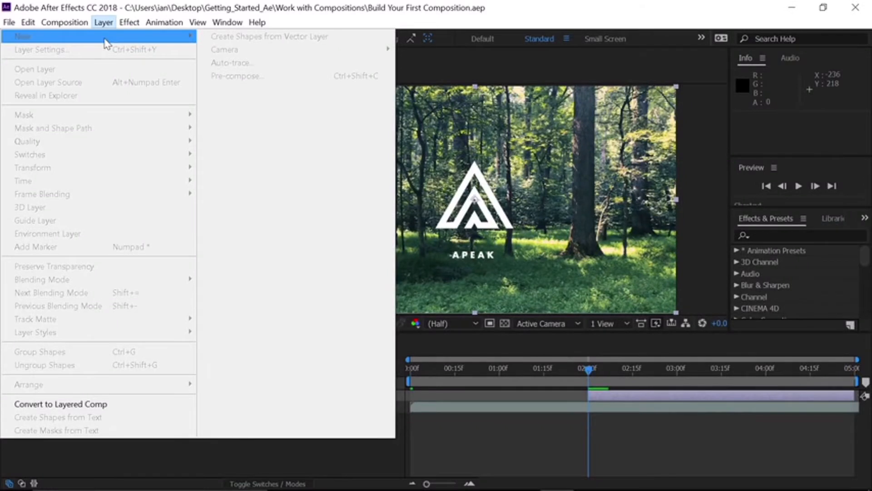
{"action": "left_click", "coordinate": [292, 19]}
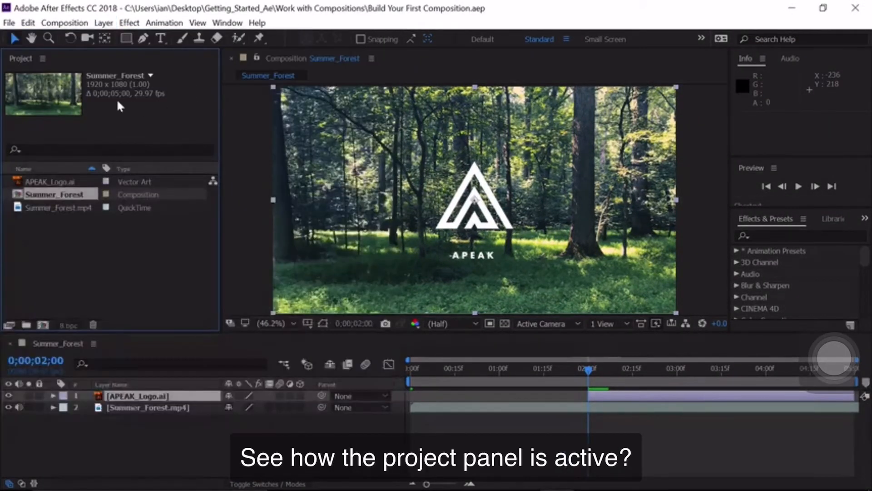
{"action": "left_click", "coordinate": [132, 444]}
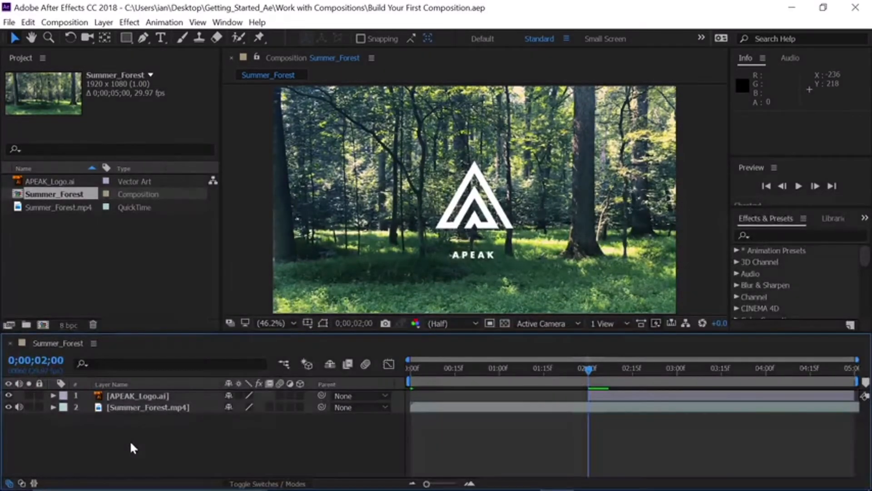
{"action": "left_click", "coordinate": [103, 24]}
{"action": "mouse_move", "coordinate": [109, 38]}
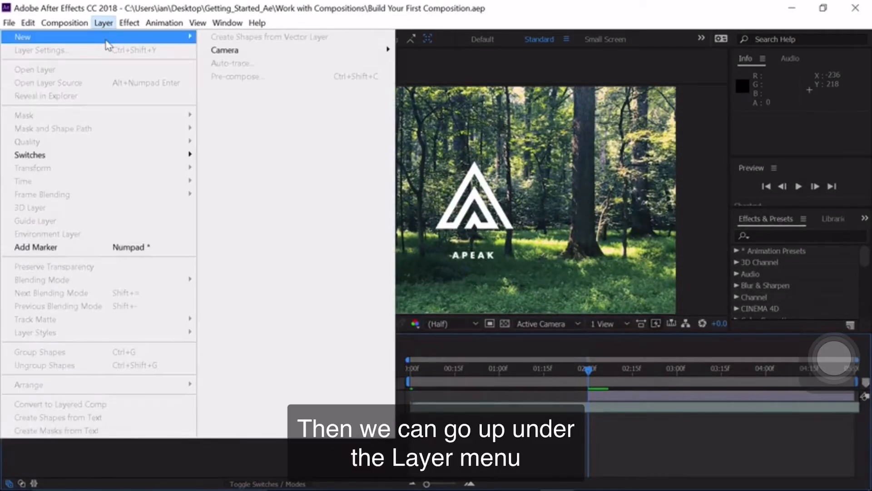
{"action": "left_click", "coordinate": [236, 53]}
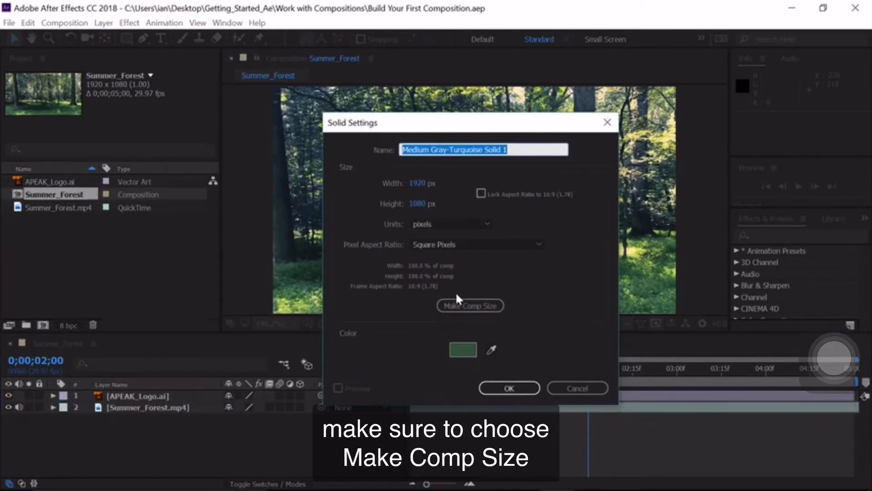
{"action": "left_click", "coordinate": [459, 306]}
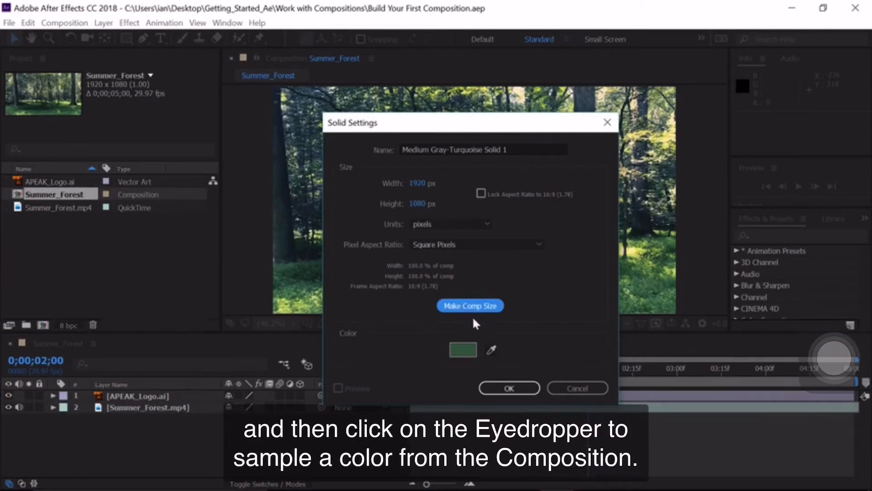
Sample a green from the forest footage as the solid's color and name the solid Green.
{"action": "left_click", "coordinate": [491, 349]}
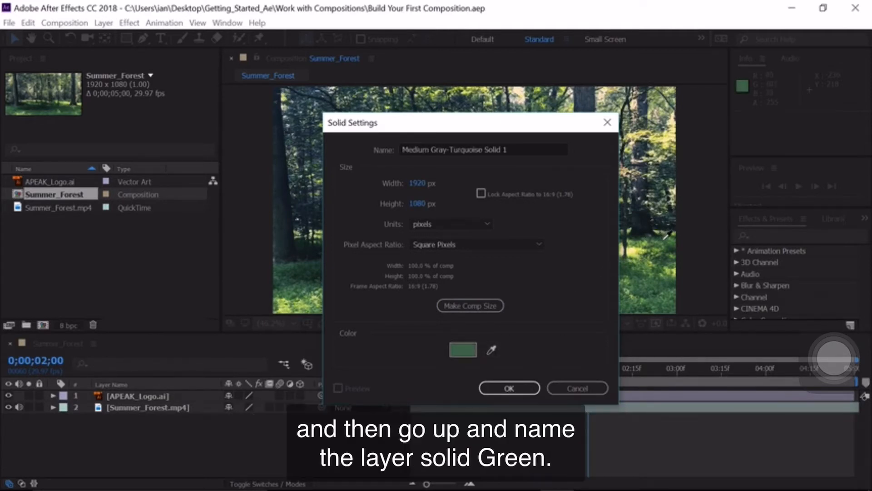
{"action": "left_click", "coordinate": [519, 150]}
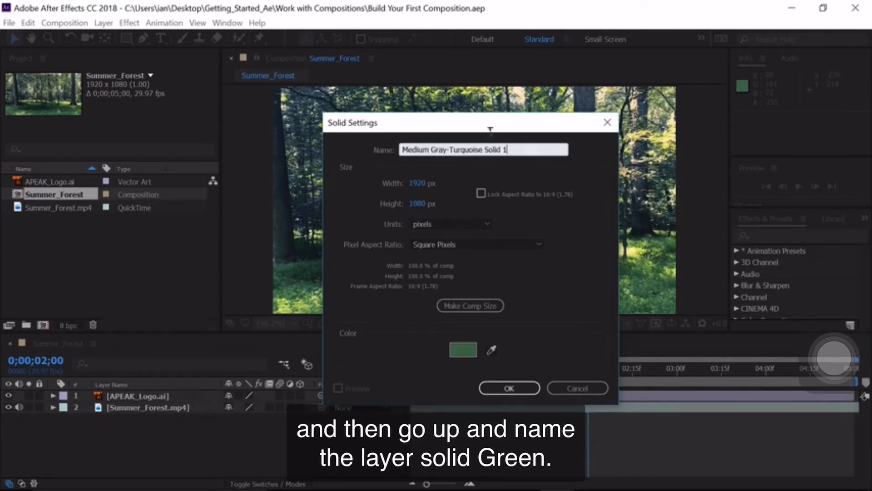
{"action": "key", "text": "ctrl+a"}
{"action": "type", "text": "Green"}
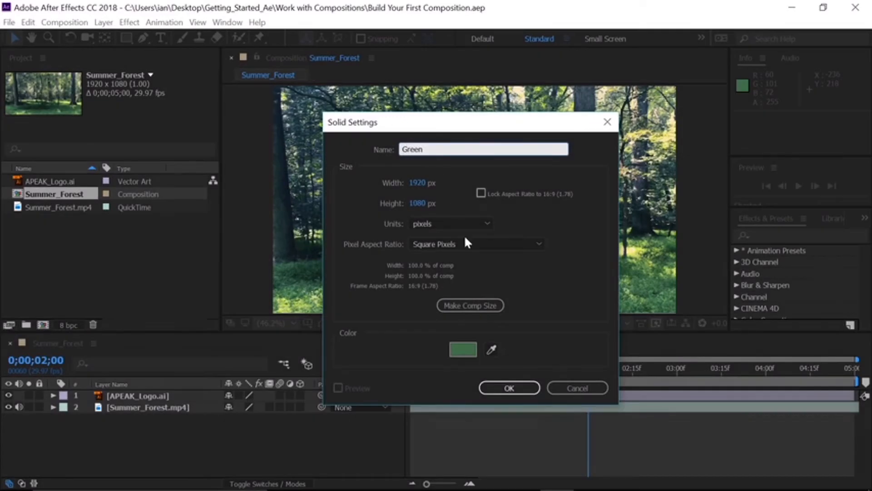
{"action": "left_click", "coordinate": [488, 386]}
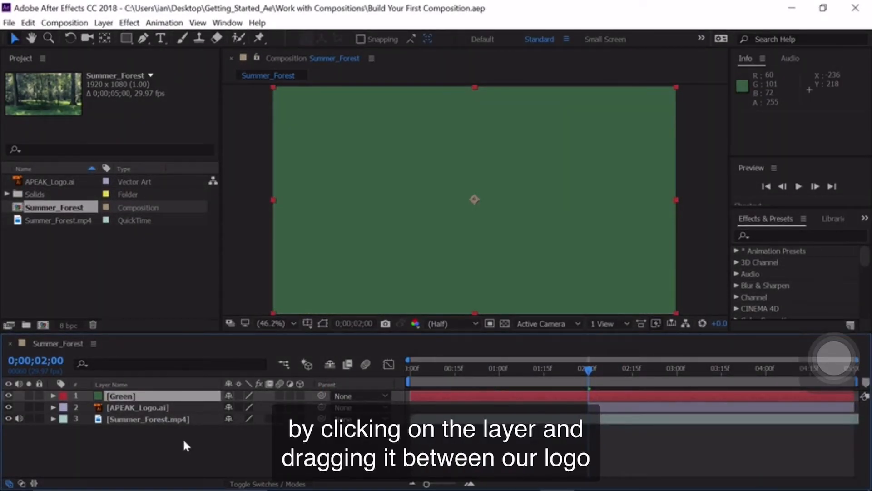
Place the Green layer between APEAK_Logo.ai and Summer_Forest.mp4 and set its opacity to 80%.
{"action": "mouse_move", "coordinate": [101, 398]}
{"action": "left_mouse_down"}
{"action": "mouse_move", "coordinate": [103, 411]}
{"action": "mouse_move", "coordinate": [113, 410]}
{"action": "left_mouse_up"}
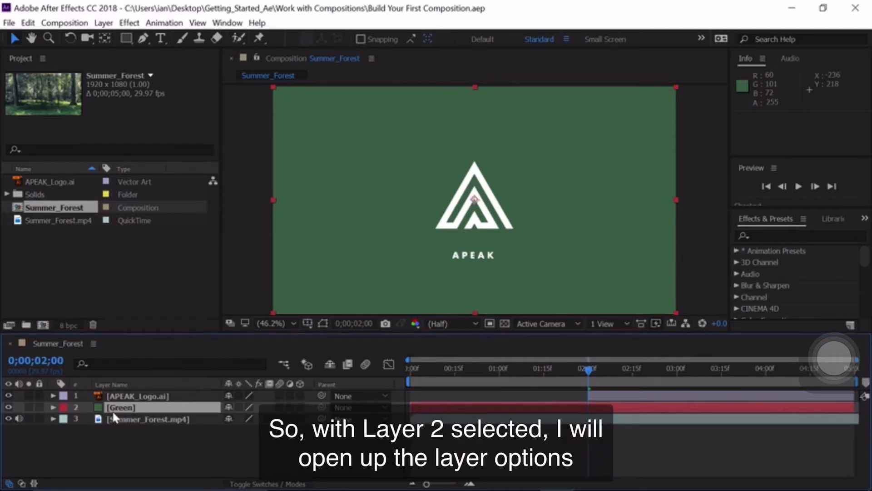
{"action": "left_click", "coordinate": [54, 408]}
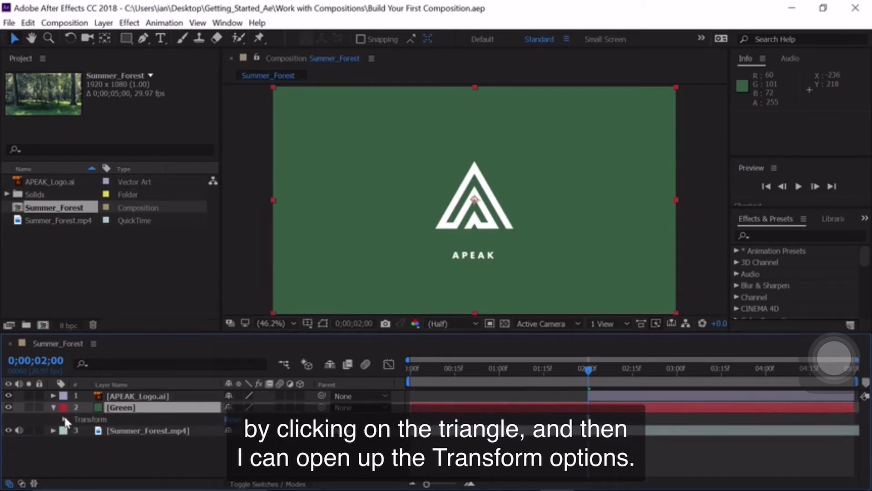
{"action": "left_click", "coordinate": [64, 419]}
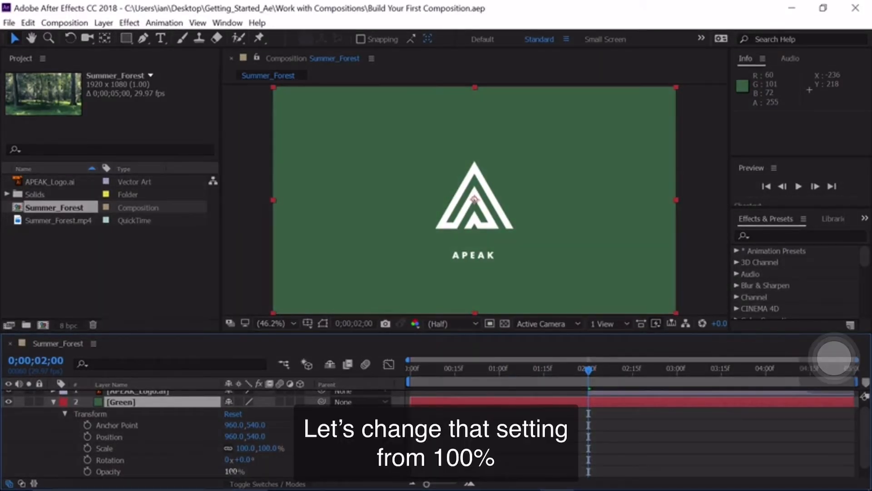
{"action": "left_click", "coordinate": [233, 472]}
{"action": "type", "text": "80"}
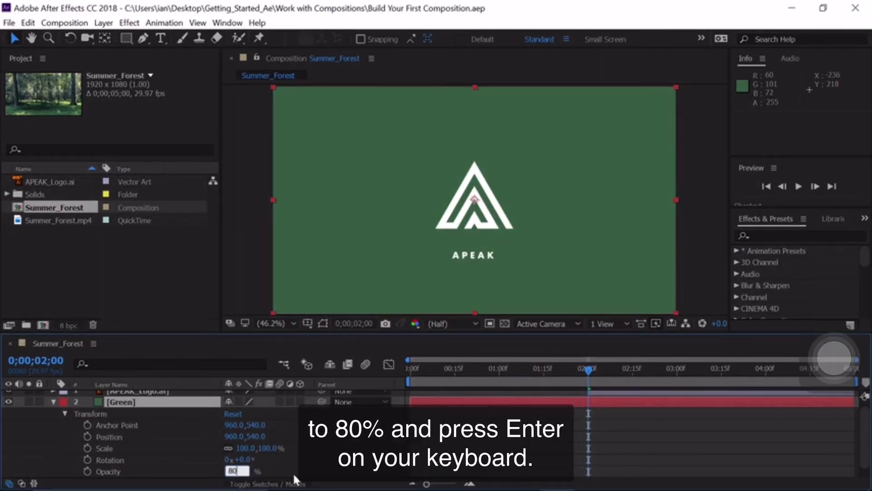
{"action": "key", "text": "Return"}
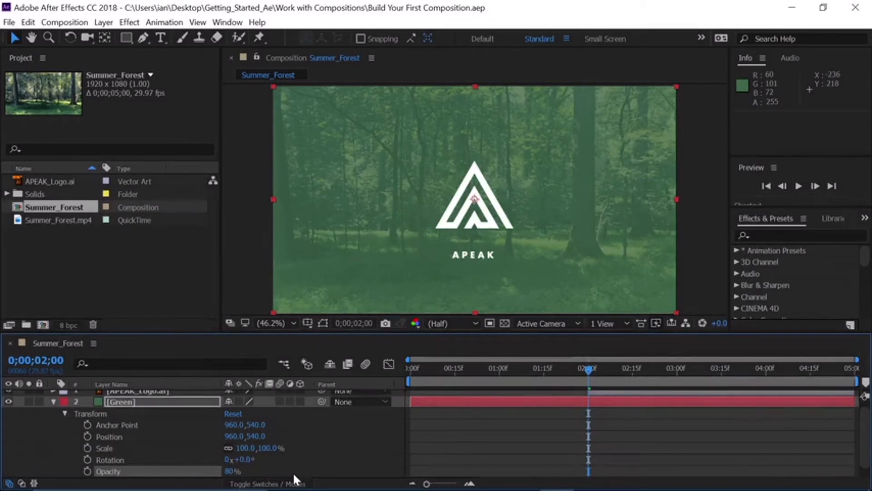
{"action": "left_click", "coordinate": [53, 401]}
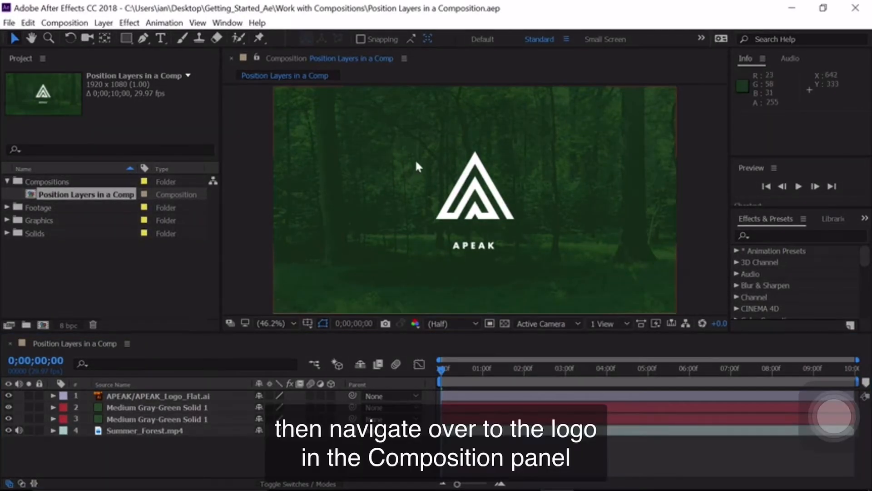
Move the APEAK logo in the composition frame to its lower-right corner, at about 1683, 826, and scale it to 60%.
{"action": "left_click", "coordinate": [472, 187]}
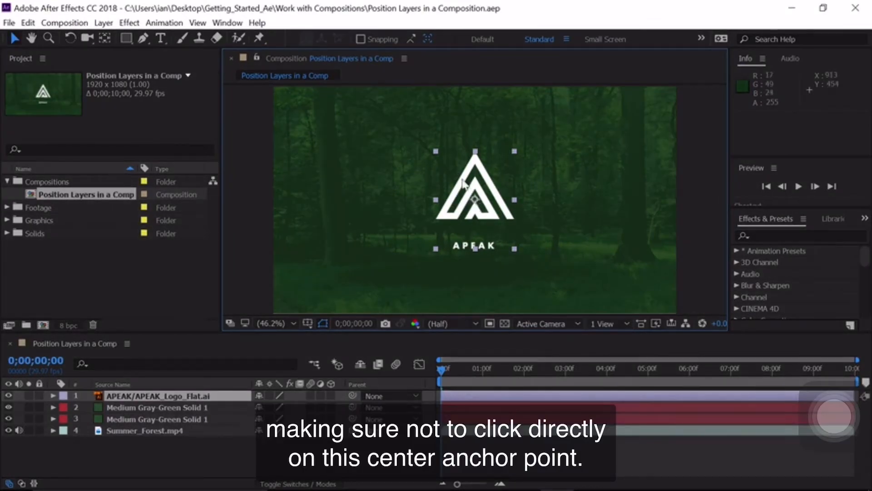
{"action": "left_click_drag", "start_coordinate": [455, 174], "coordinate": [603, 233]}
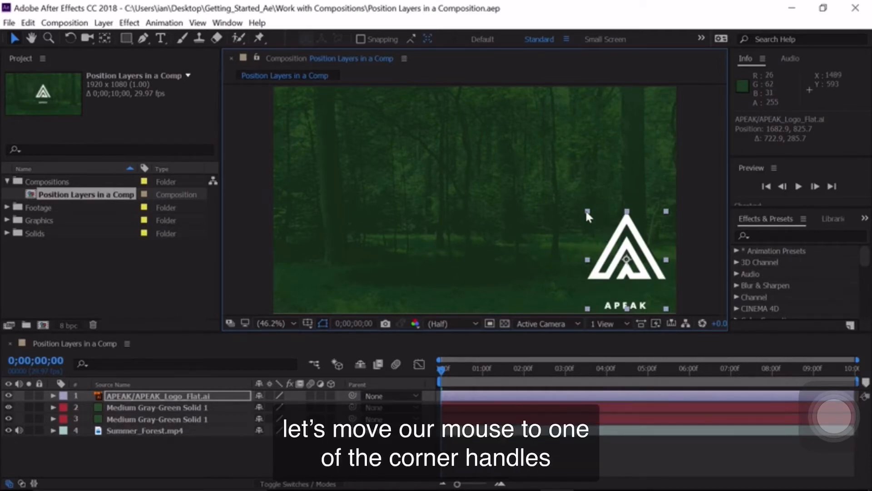
{"action": "left_click_drag", "start_coordinate": [587, 212], "coordinate": [599, 232]}
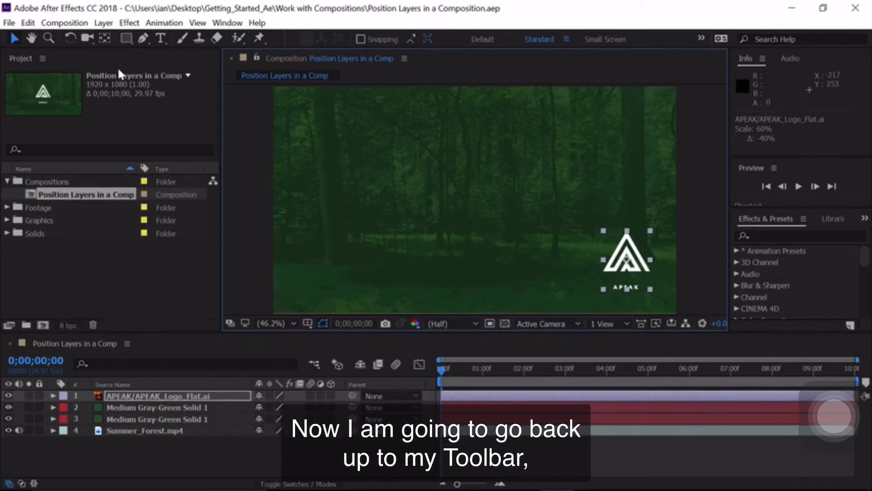
Try rotating the APEAK logo in the composition frame with the Rotation tool, then return it to 0°.
{"action": "left_click", "coordinate": [71, 38]}
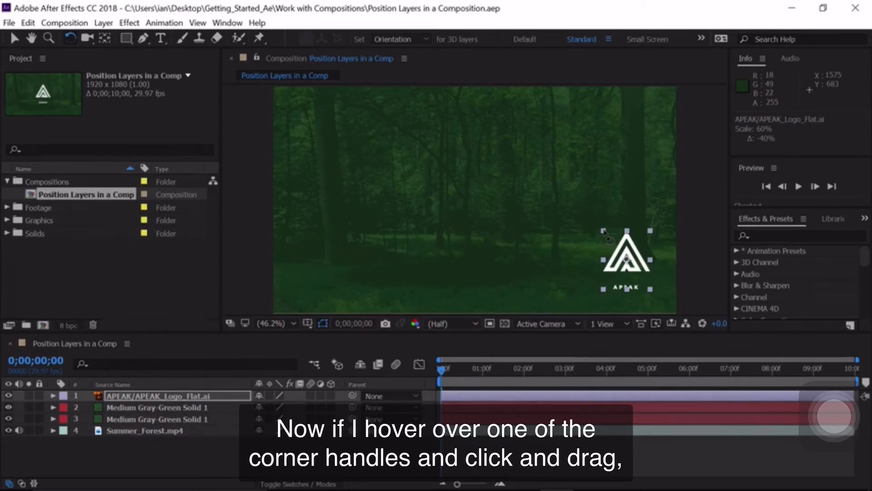
{"action": "mouse_move", "coordinate": [603, 231]}
{"action": "left_mouse_down"}
{"action": "mouse_move", "coordinate": [634, 232]}
{"action": "mouse_move", "coordinate": [612, 234]}
{"action": "mouse_move", "coordinate": [620, 231]}
{"action": "mouse_move", "coordinate": [602, 253]}
{"action": "mouse_move", "coordinate": [600, 277]}
{"action": "mouse_move", "coordinate": [613, 243]}
{"action": "mouse_move", "coordinate": [604, 233]}
{"action": "left_mouse_up"}
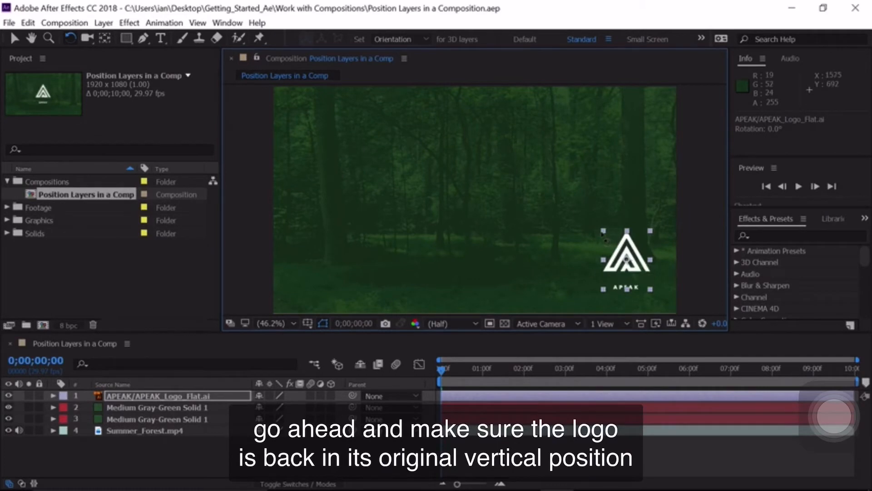
{"action": "key", "text": "v"}
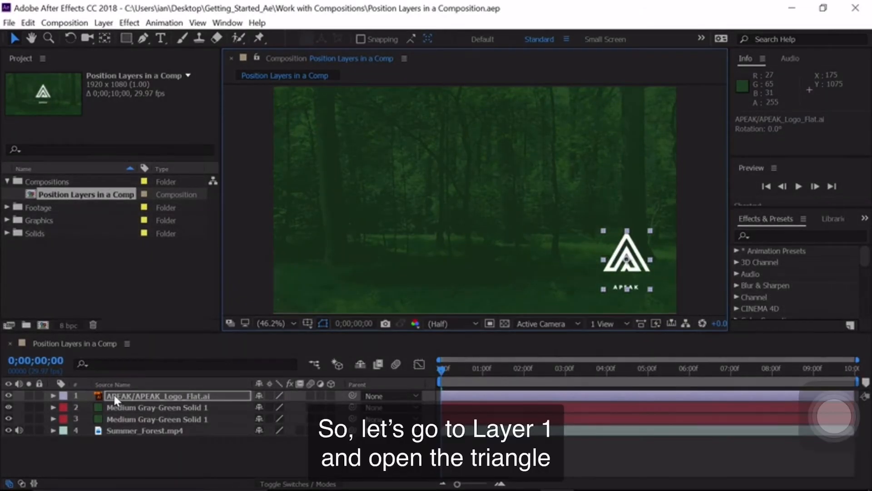
Show only the APEAK logo layer's Position property and lower the logo to a Y value of about 882.
{"action": "left_click", "coordinate": [53, 396]}
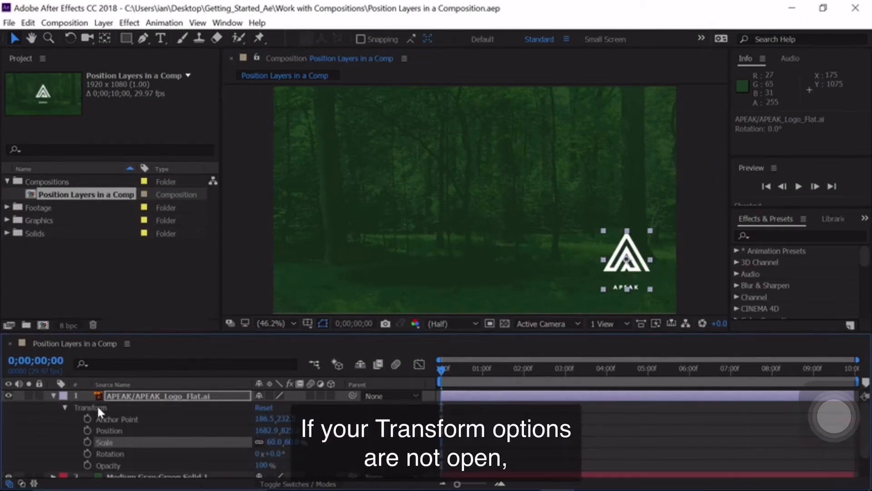
{"action": "left_click", "coordinate": [63, 406]}
{"action": "left_click", "coordinate": [64, 406]}
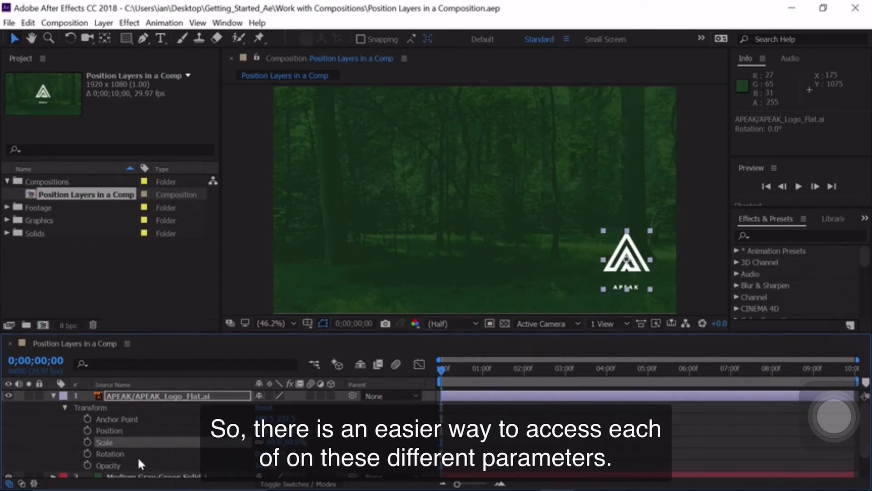
{"action": "key", "text": "p"}
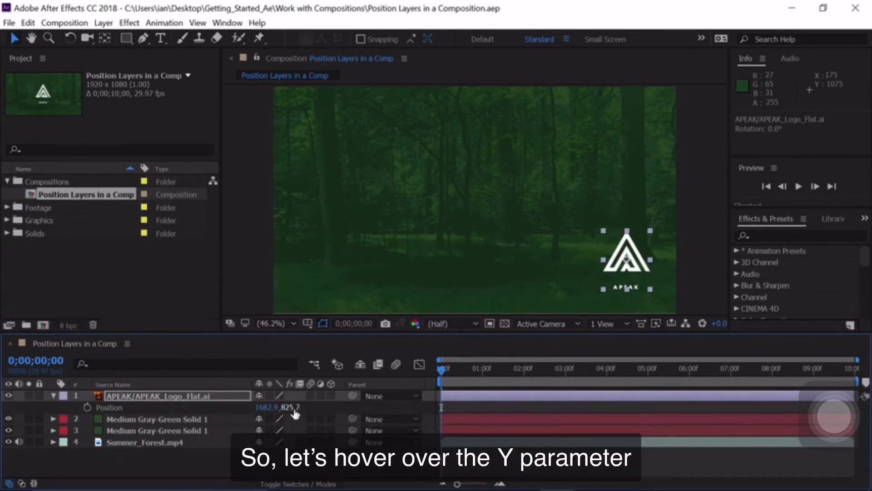
{"action": "left_click_drag", "start_coordinate": [294, 410], "coordinate": [315, 410]}
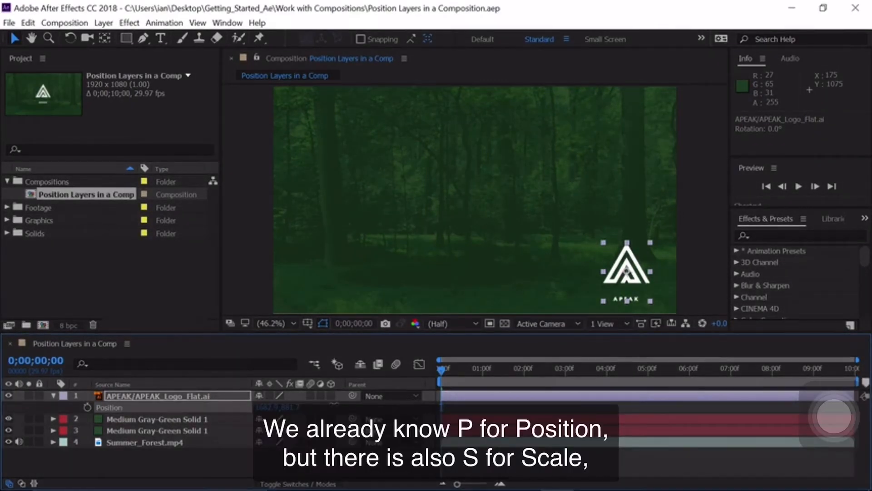
Cycle through the logo layer's Scale, Rotation and Opacity properties, and set its Anchor Point Y value to 386.5.
{"action": "key", "text": "s"}
{"action": "key", "text": "r"}
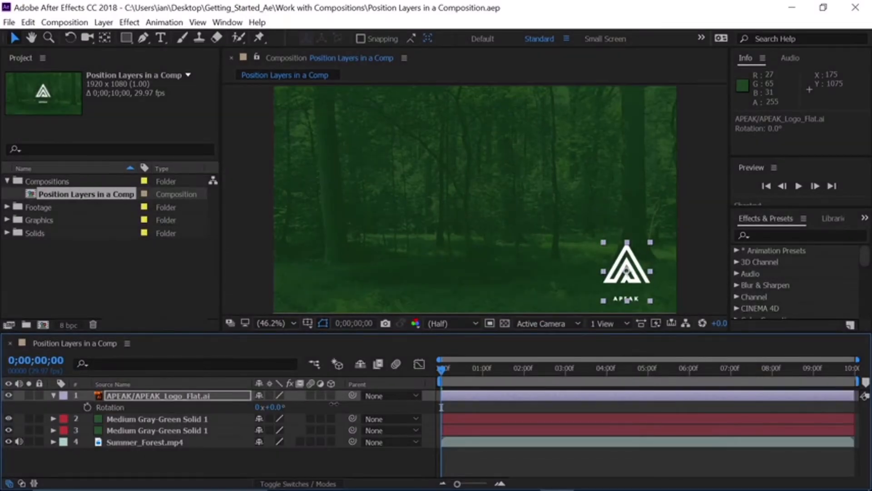
{"action": "key", "text": "t"}
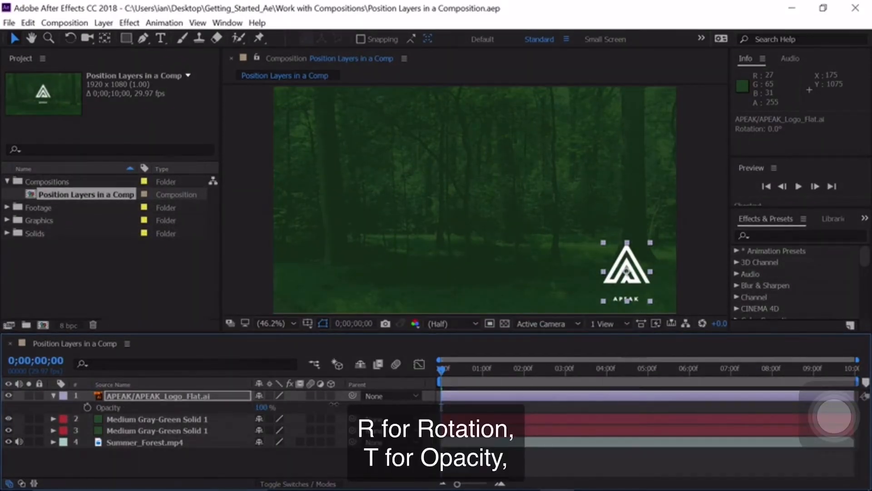
{"action": "key", "text": "a"}
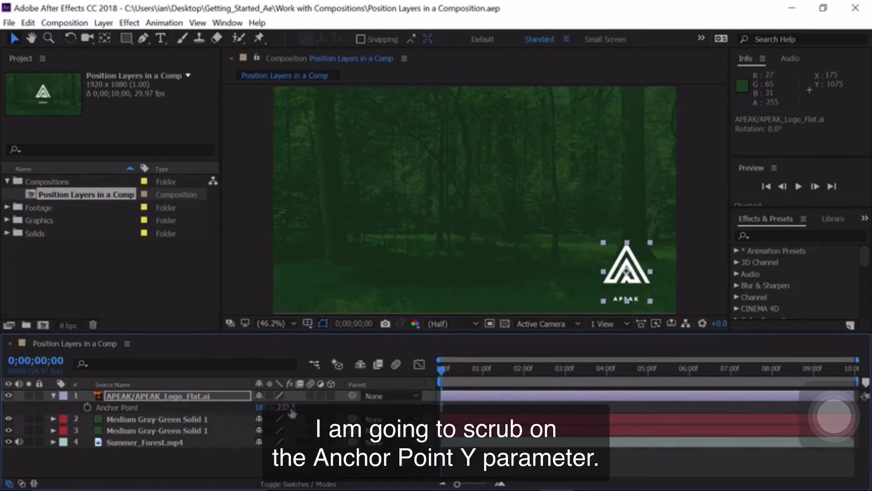
{"action": "left_click_drag", "start_coordinate": [285, 407], "coordinate": [412, 387]}
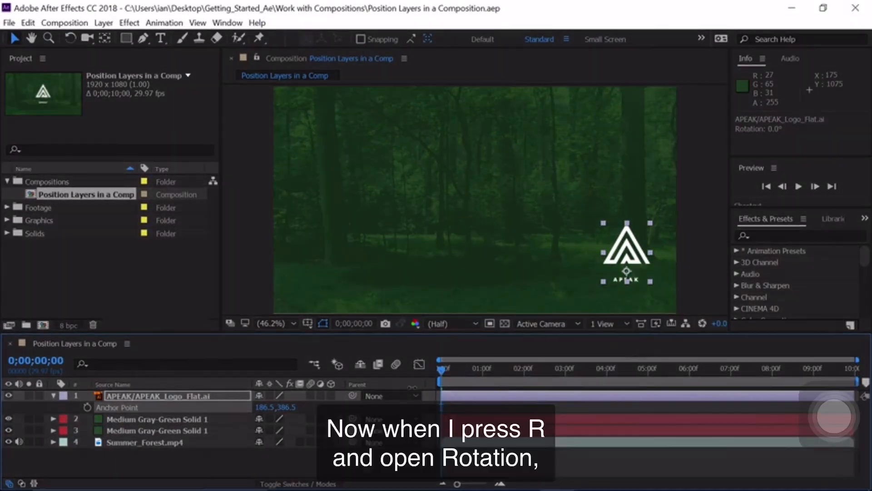
Try rotating the logo about its shifted anchor point to about -9°, and undo the rotation.
{"action": "key", "text": "r"}
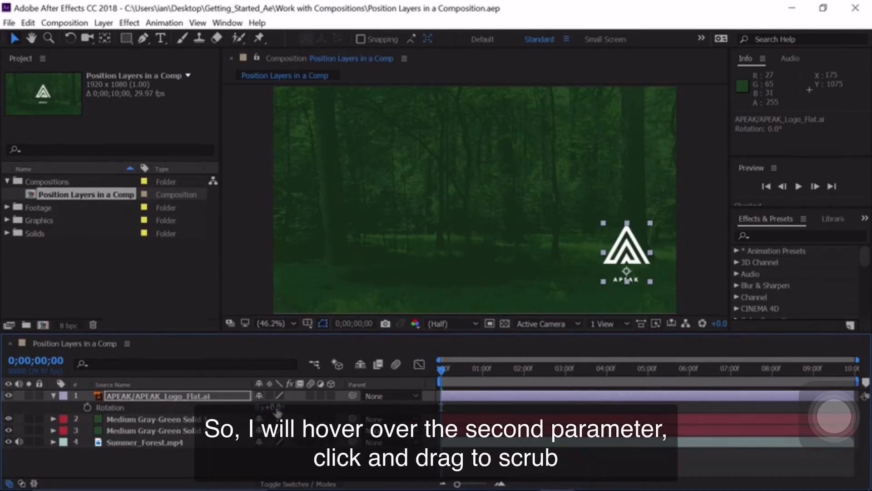
{"action": "mouse_move", "coordinate": [278, 412]}
{"action": "left_mouse_down"}
{"action": "mouse_move", "coordinate": [297, 403]}
{"action": "mouse_move", "coordinate": [270, 403]}
{"action": "left_mouse_up"}
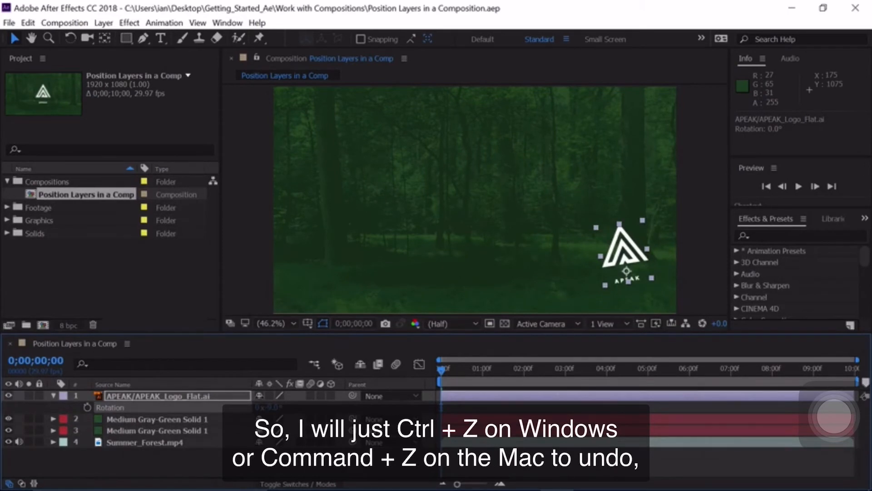
{"action": "key", "text": "ctrl+z"}
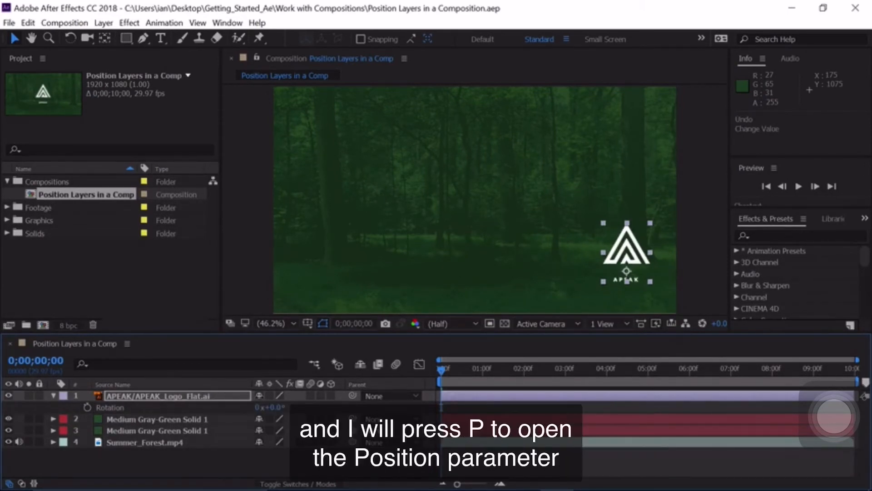
Set the logo layer's Position Y value to 956.7 and its opacity to 50%, leaving its properties collapsed and the layer deselected.
{"action": "key", "text": "p"}
{"action": "left_click_drag", "start_coordinate": [292, 411], "coordinate": [353, 395]}
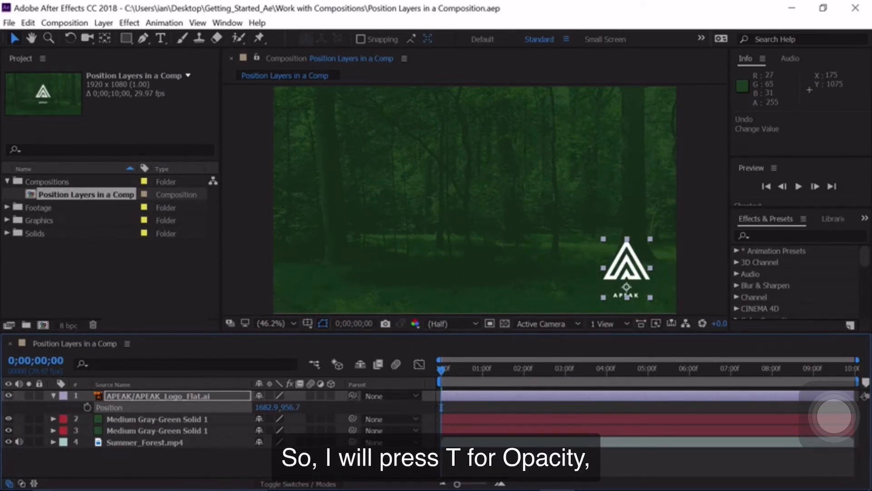
{"action": "key", "text": "t"}
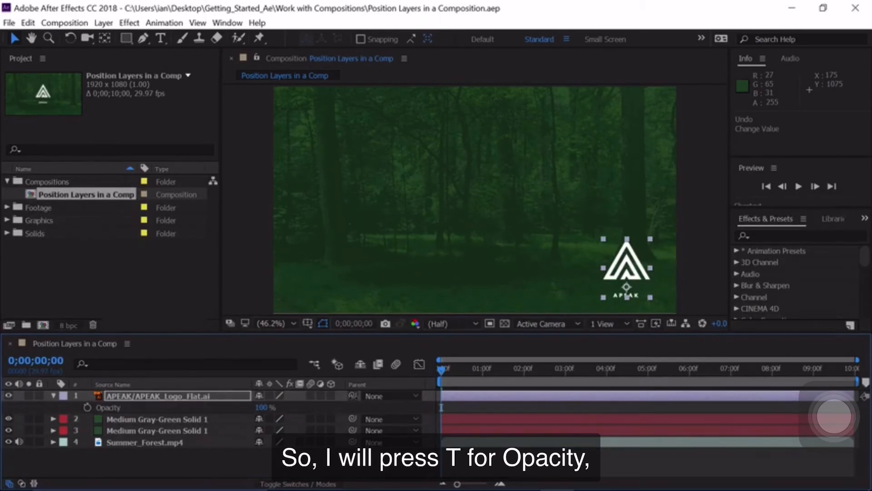
{"action": "left_click", "coordinate": [264, 408]}
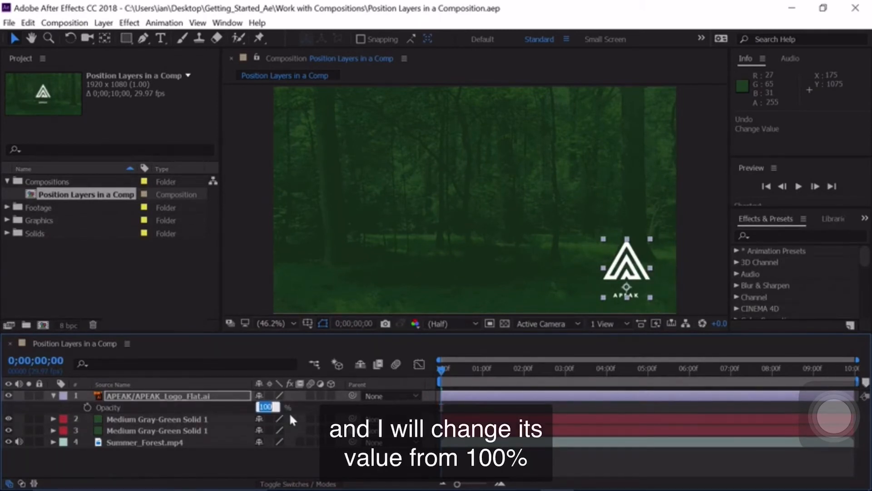
{"action": "type", "text": "50"}
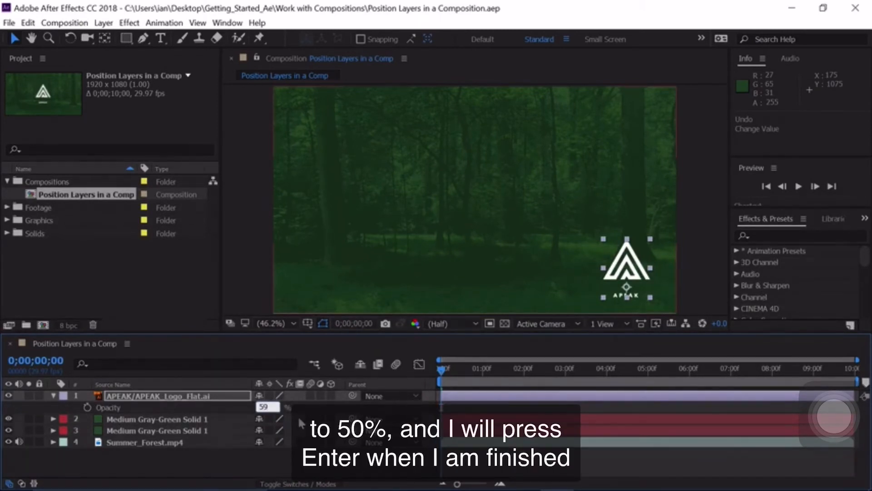
{"action": "key", "text": "Return"}
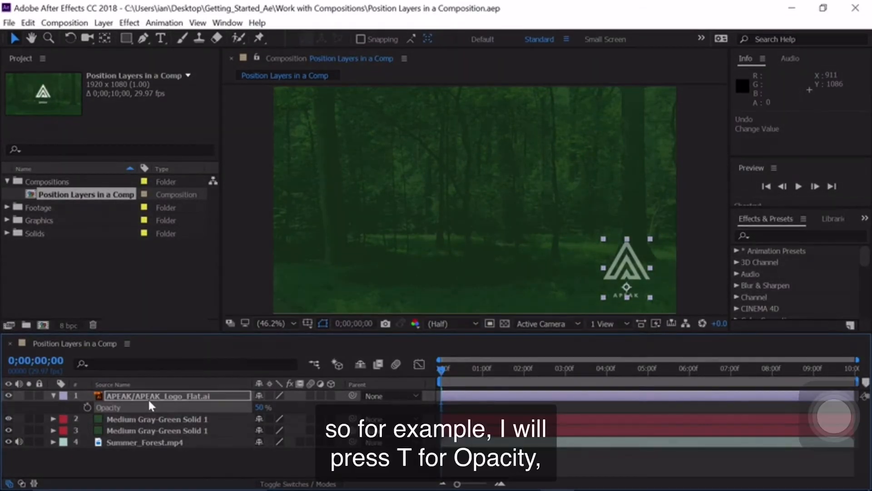
{"action": "key", "text": "t"}
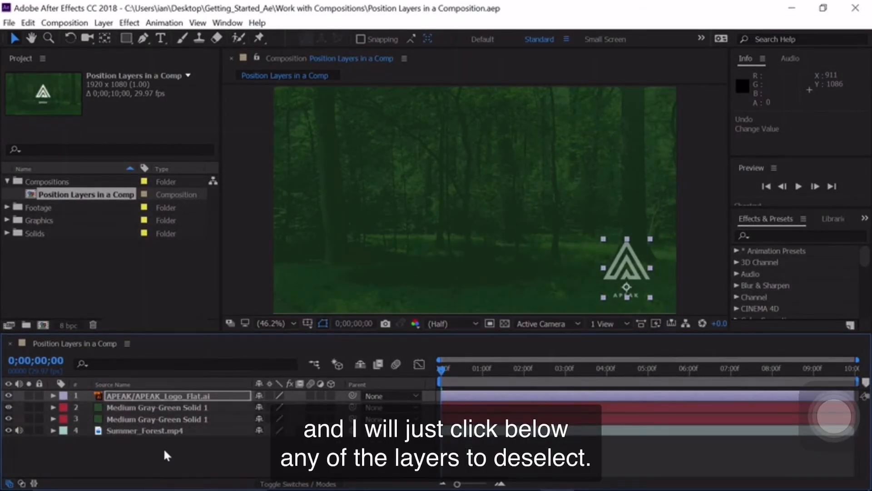
{"action": "left_click", "coordinate": [146, 456]}
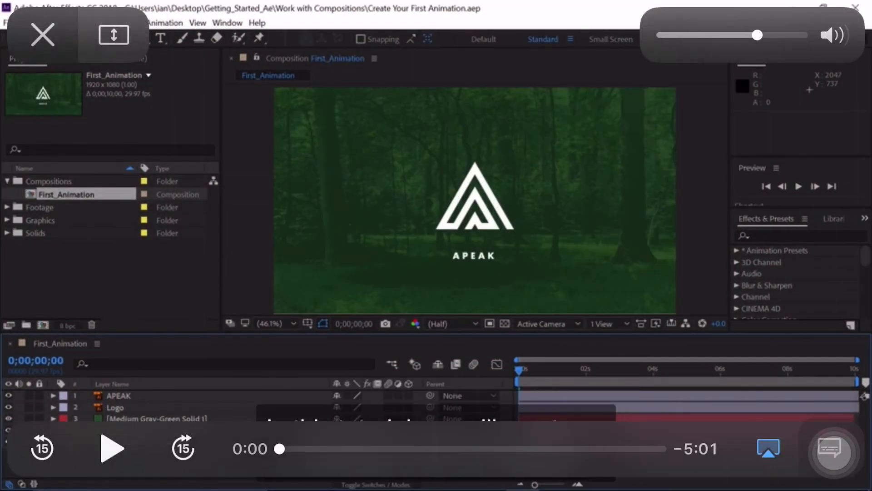
{"action": "left_click", "coordinate": [111, 449]}
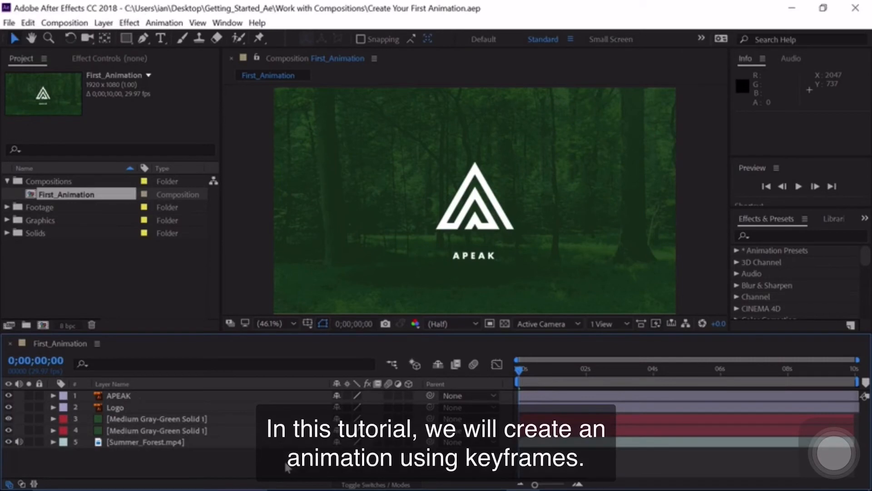
{"action": "key", "text": "XF86AudioRaiseVolume"}
{"action": "key", "text": "XF86AudioRaiseVolume"}
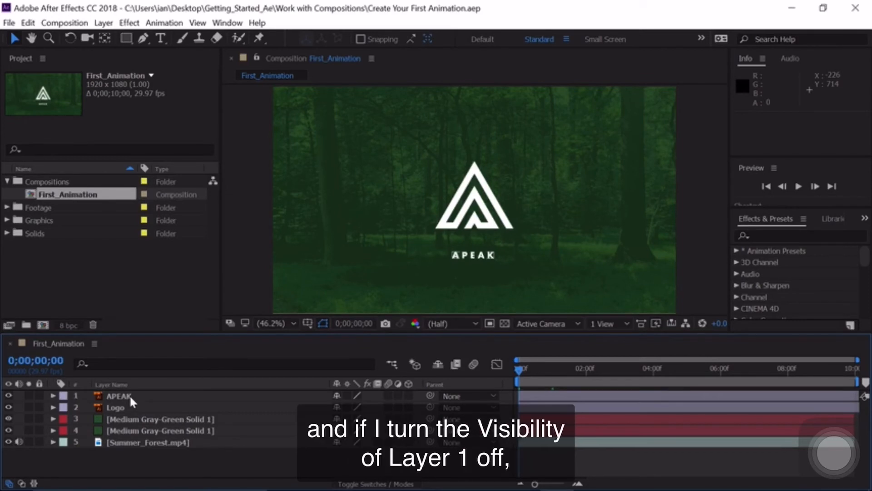
Hide and show the APEAK and Logo layers in turn to identify what each one contains.
{"action": "left_click", "coordinate": [8, 396]}
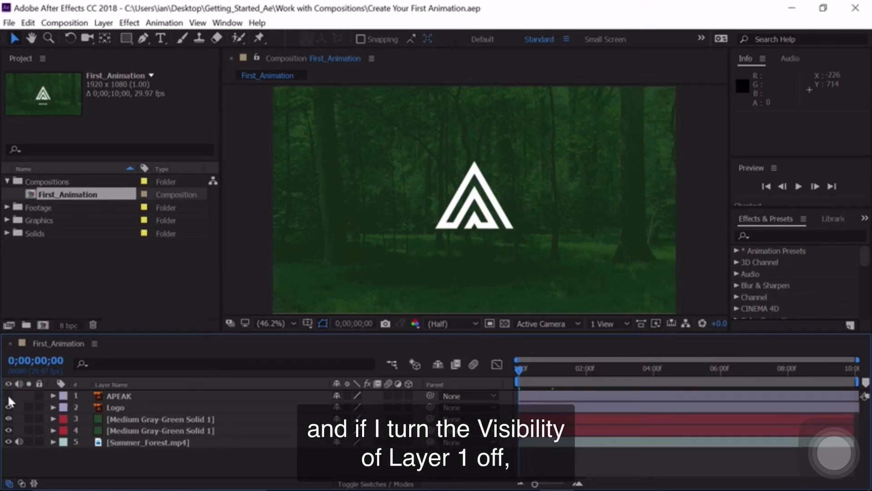
{"action": "left_click", "coordinate": [8, 396]}
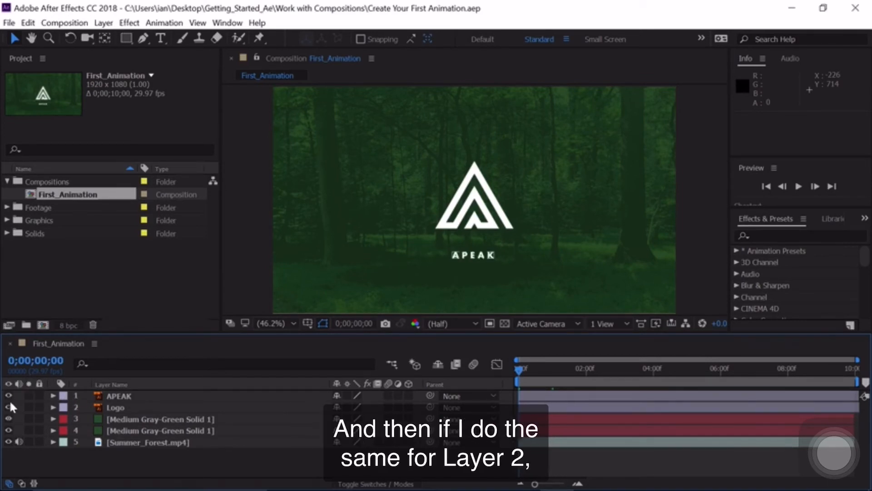
{"action": "left_click", "coordinate": [9, 408]}
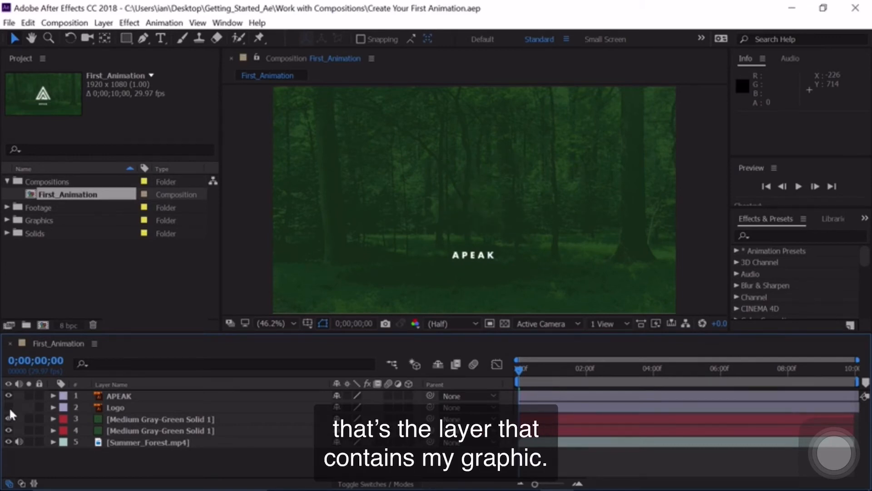
{"action": "left_click", "coordinate": [9, 408]}
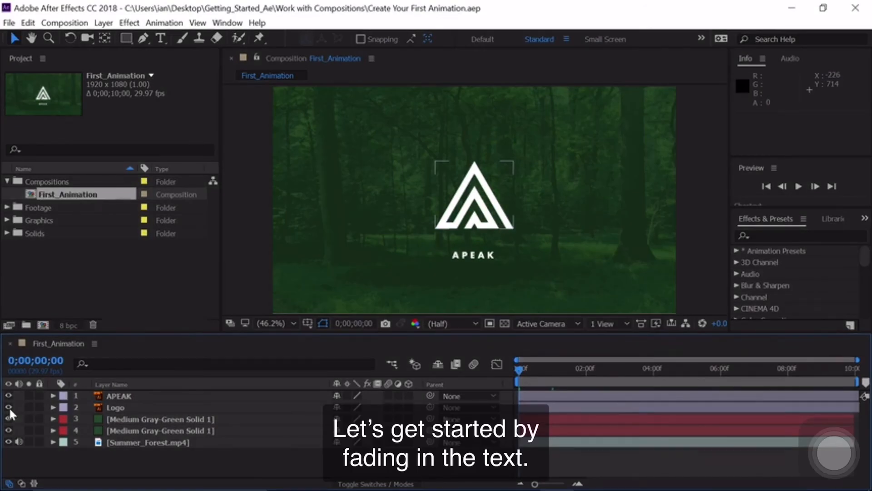
Set the APEAK text layer's opacity to 0% and start keyframing it at 0;00;00;00.
{"action": "left_click", "coordinate": [114, 397]}
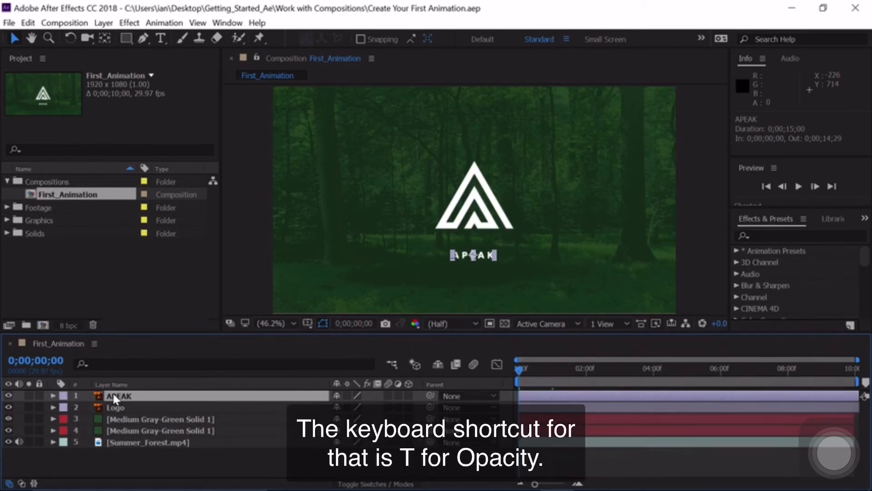
{"action": "key", "text": "t"}
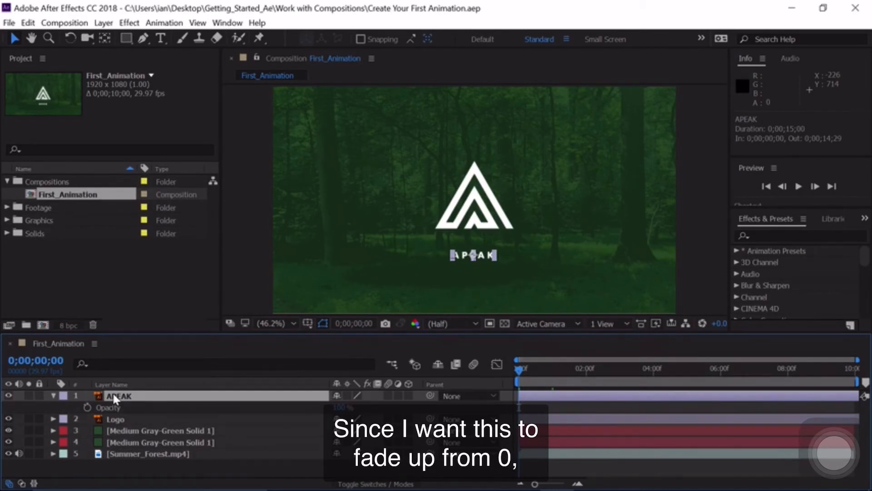
{"action": "left_click", "coordinate": [344, 407]}
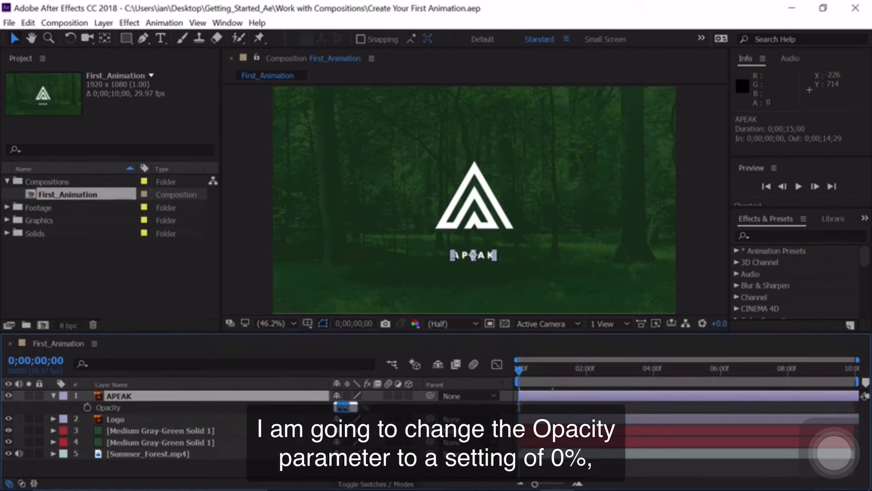
{"action": "type", "text": "0"}
{"action": "key", "text": "Return"}
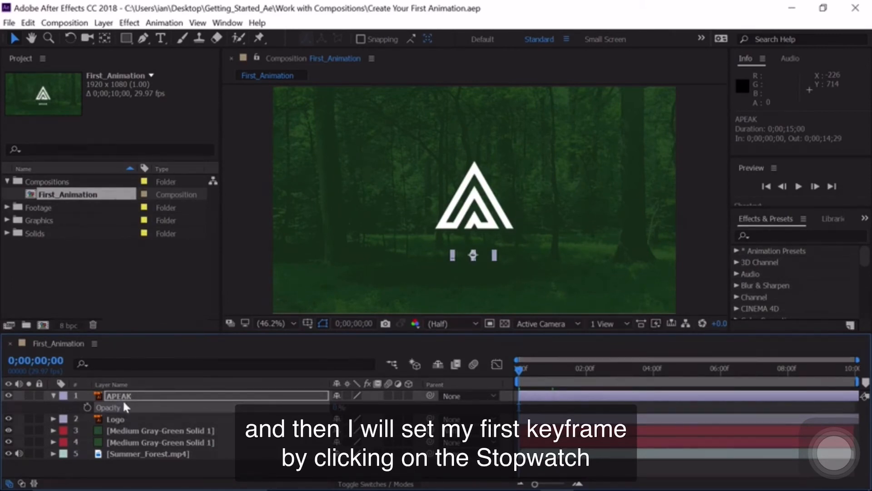
{"action": "left_click", "coordinate": [87, 407]}
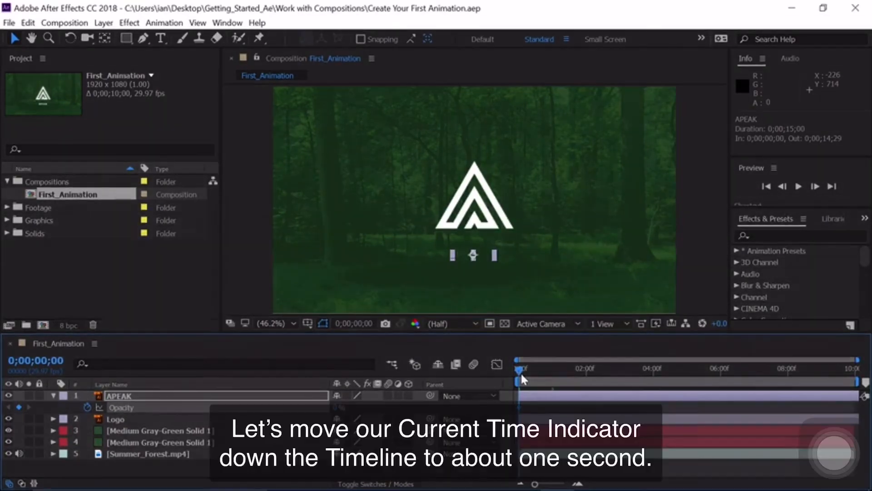
Keyframe the APEAK layer's opacity at 100% at 0;00;01;00.
{"action": "left_click_drag", "start_coordinate": [520, 373], "coordinate": [555, 377]}
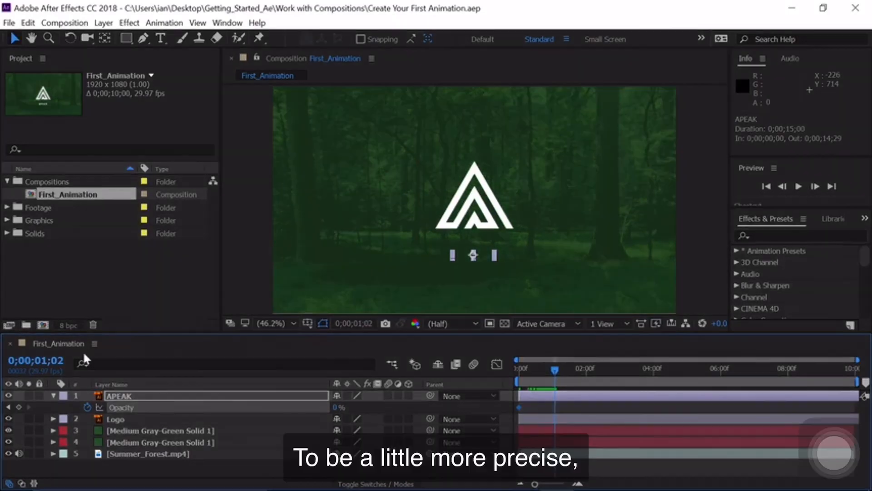
{"action": "left_click", "coordinate": [55, 364]}
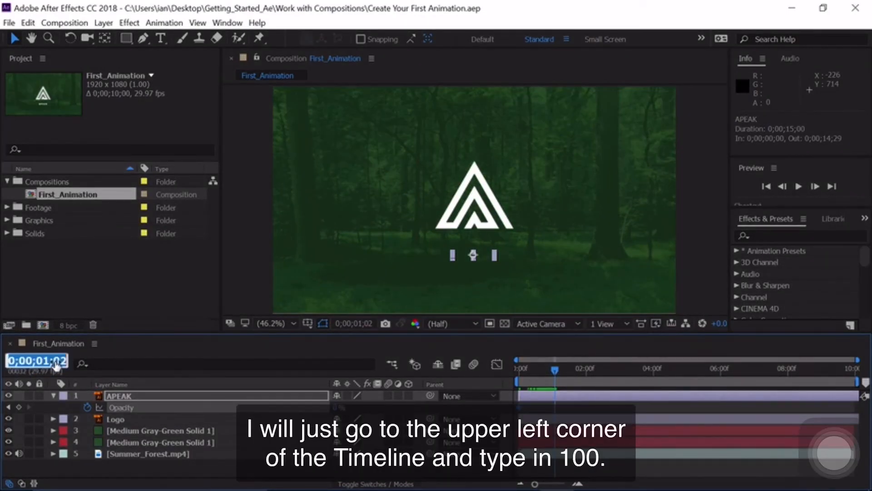
{"action": "type", "text": "100"}
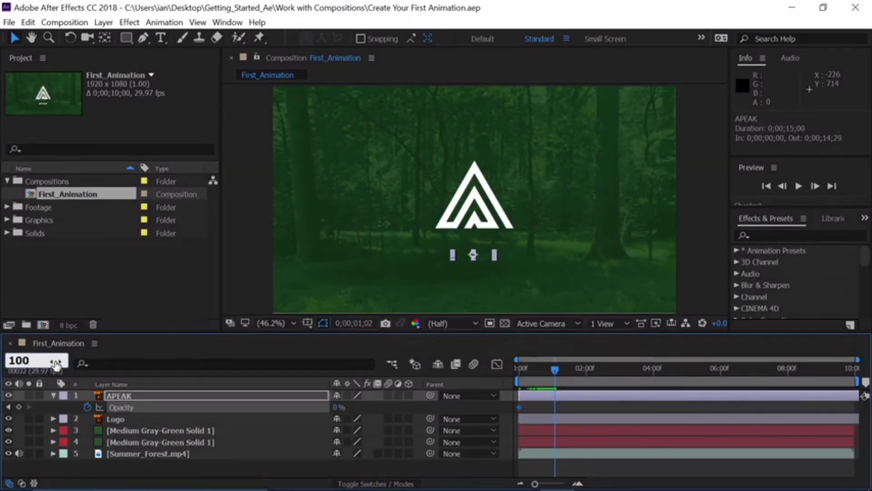
{"action": "key", "text": "Return"}
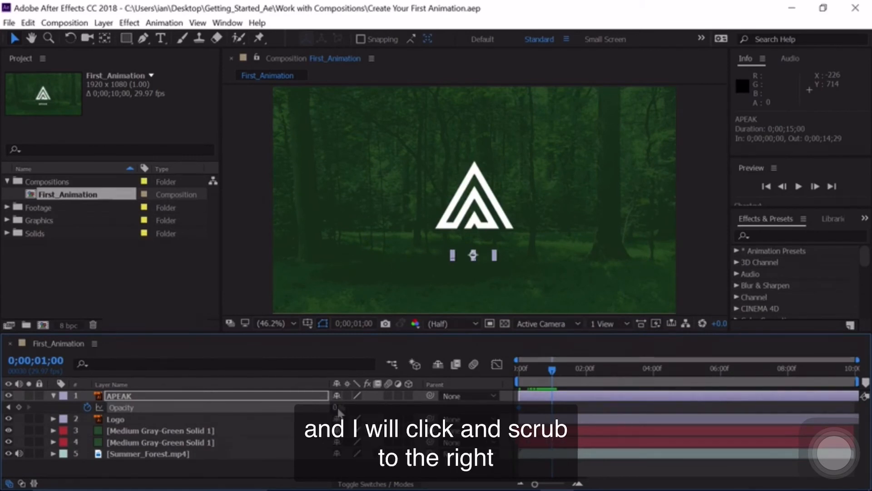
{"action": "left_click_drag", "start_coordinate": [339, 408], "coordinate": [400, 408]}
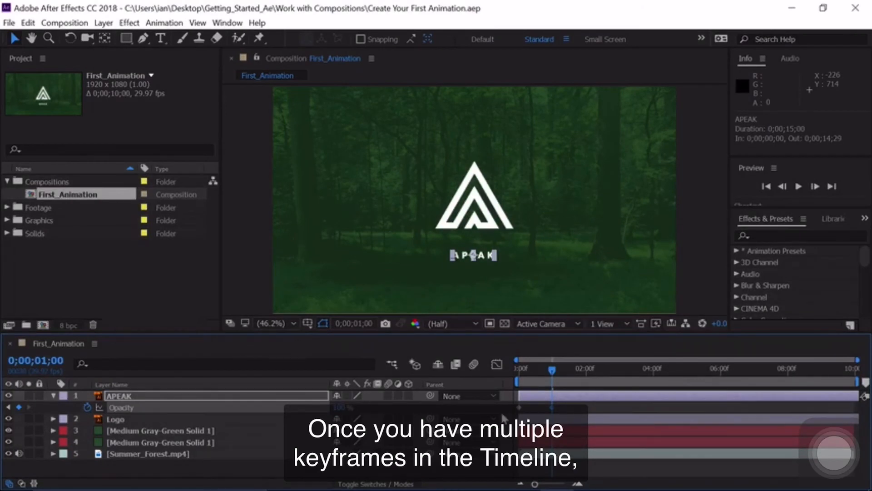
Jump back and forth between APEAK's two opacity keyframes and scrub to 0;00;00;12 to examine the fade.
{"action": "left_click", "coordinate": [7, 408]}
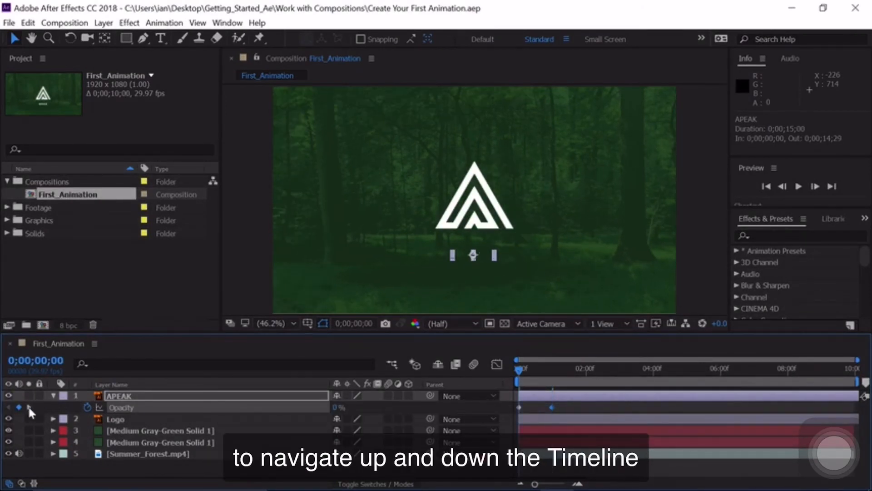
{"action": "left_click", "coordinate": [30, 407]}
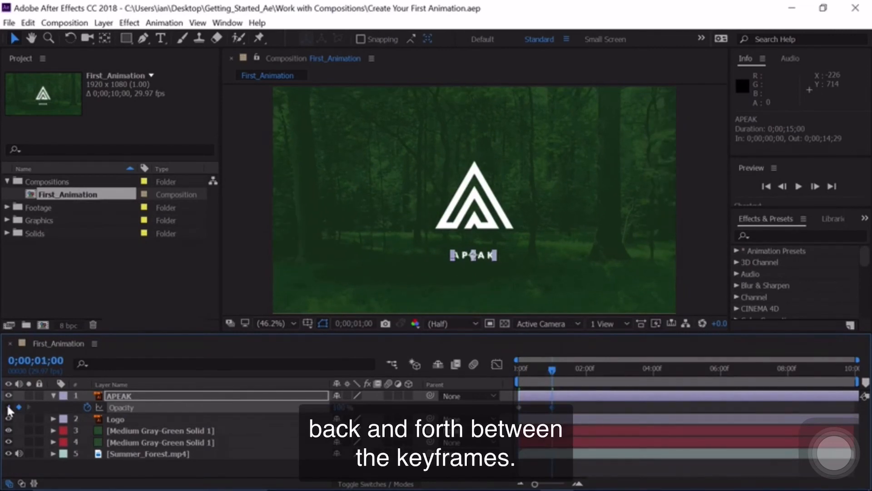
{"action": "left_click", "coordinate": [8, 408]}
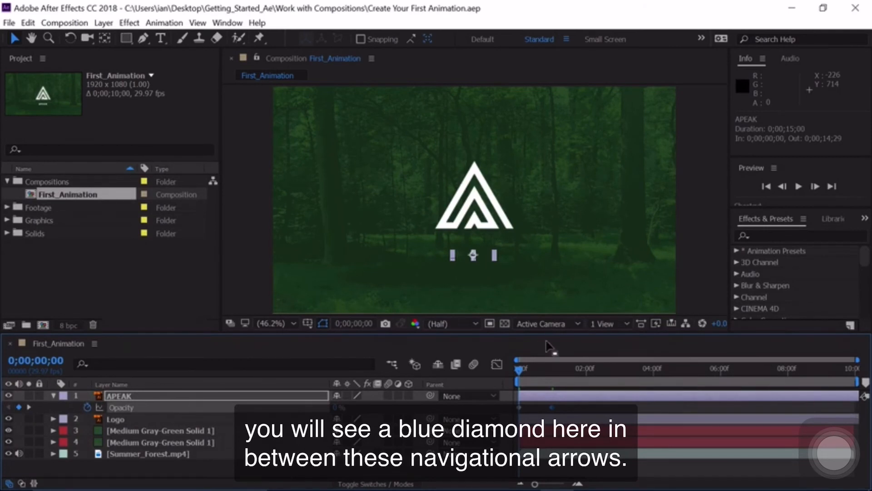
{"action": "left_click_drag", "start_coordinate": [520, 371], "coordinate": [533, 375]}
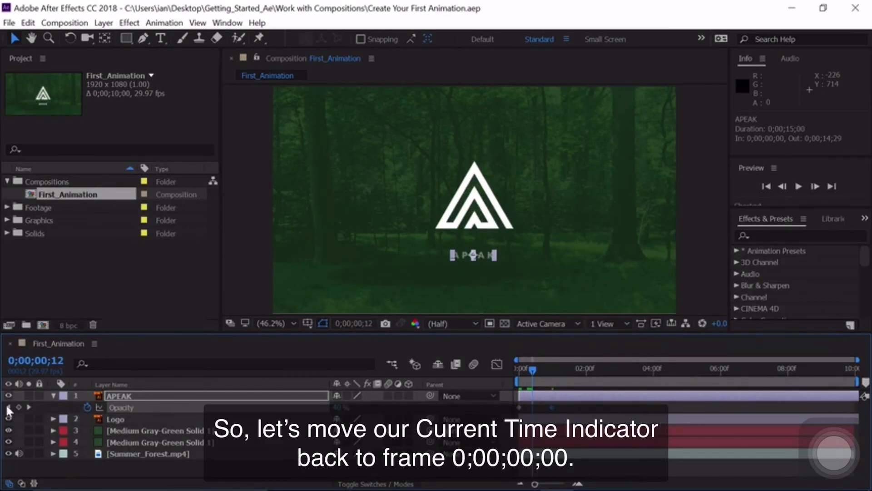
Keyframe the Logo layer's current Position at 0;00;01;00 and set its Position Y to 1293.0 at 0;00;00;00, below the frame.
{"action": "left_click", "coordinate": [120, 419]}
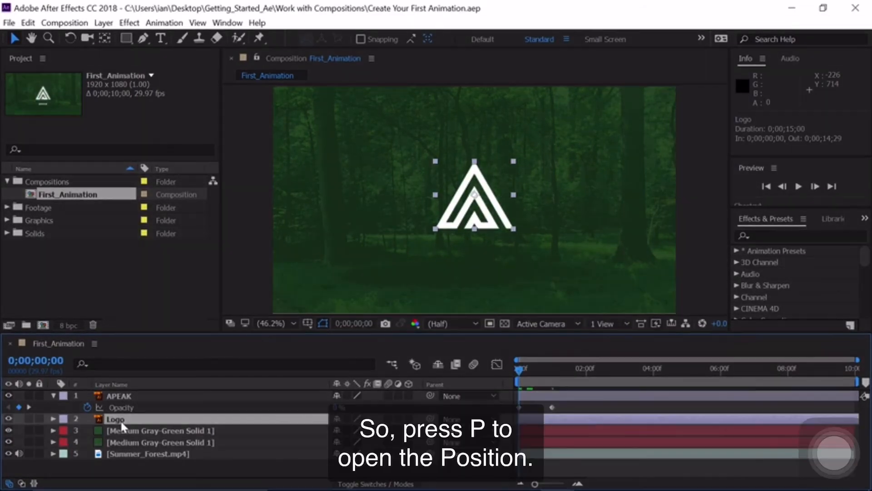
{"action": "key", "text": "p"}
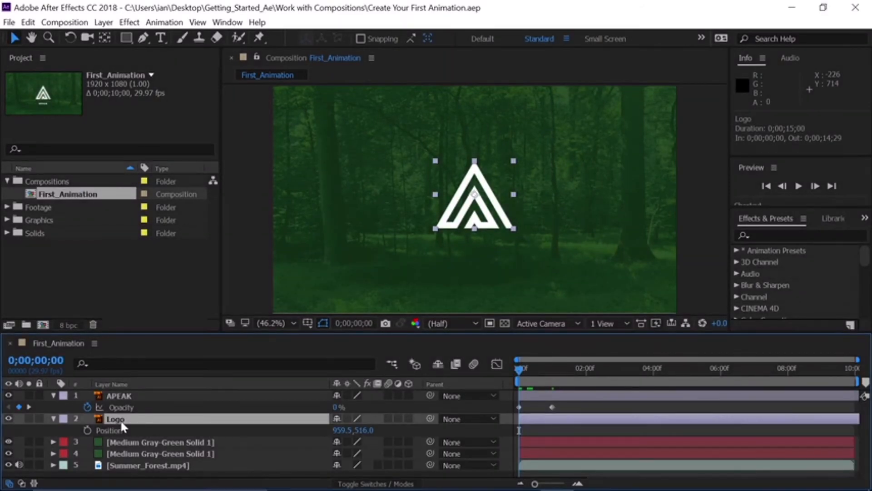
{"action": "left_click", "coordinate": [29, 406]}
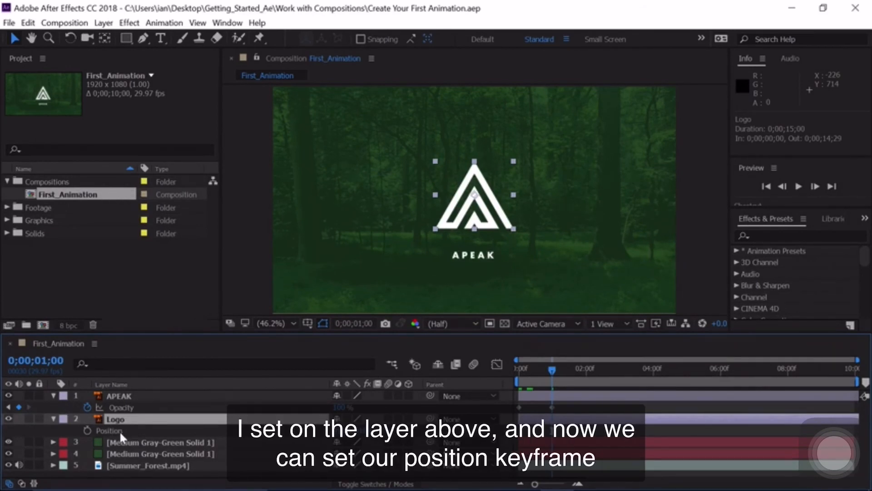
{"action": "left_click", "coordinate": [87, 430]}
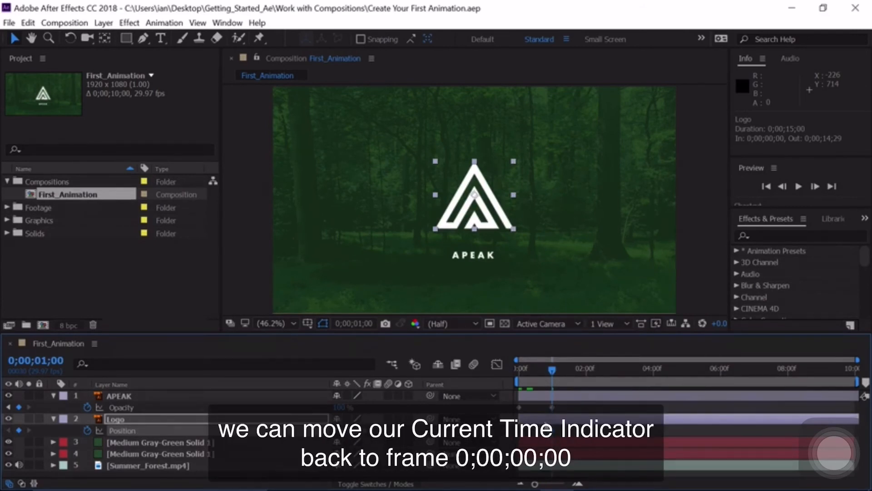
{"action": "left_click", "coordinate": [9, 407]}
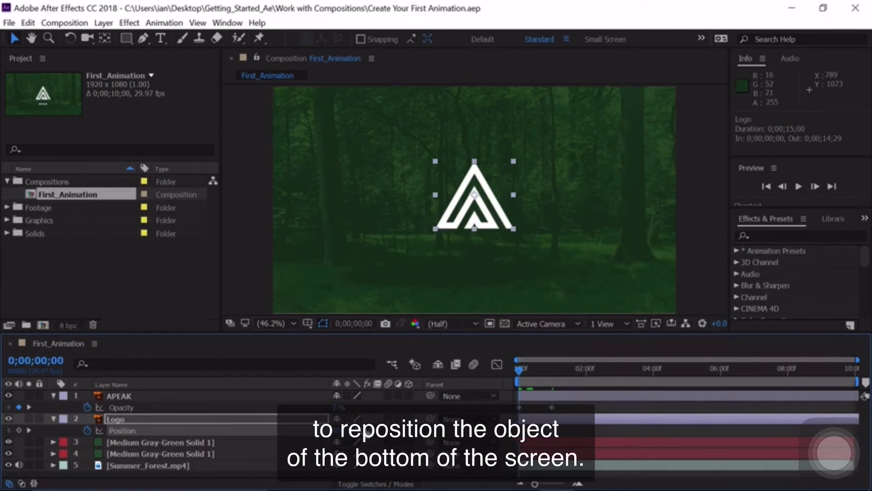
{"action": "left_click_drag", "start_coordinate": [367, 432], "coordinate": [492, 445]}
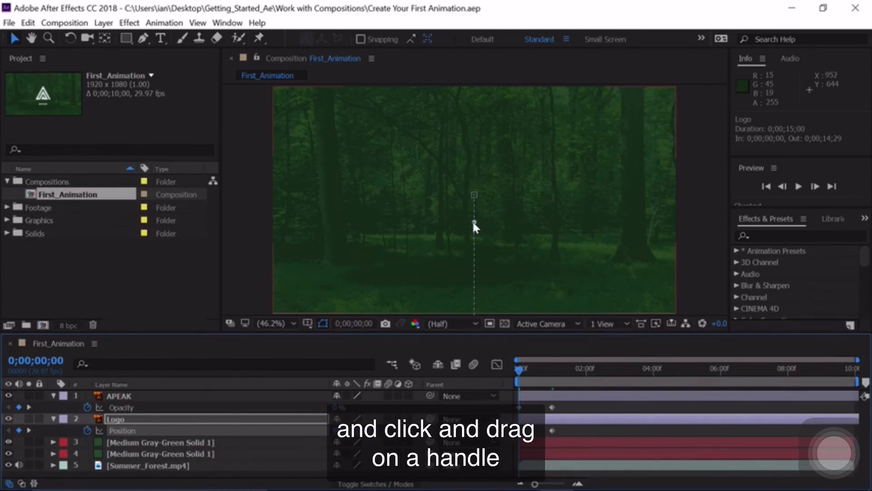
Try bending the logo's straight motion path into a curve with its tangent handle, and undo the adjustment.
{"action": "left_click_drag", "start_coordinate": [473, 223], "coordinate": [583, 209]}
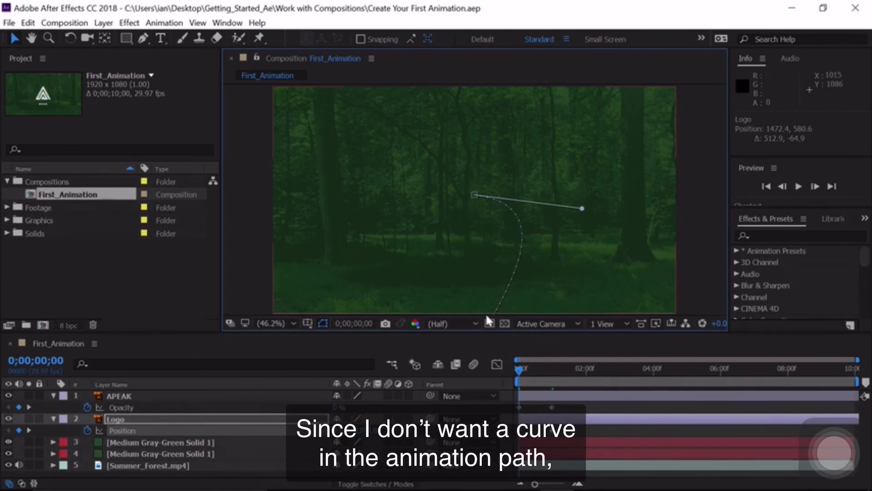
{"action": "key", "text": "ctrl+z"}
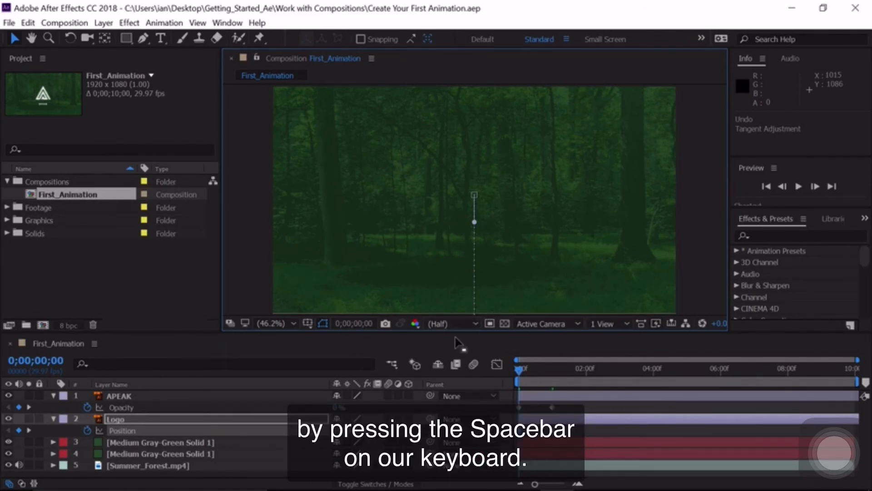
Preview the combined logo and text animation, and return the current time to 0;00;00;00.
{"action": "key", "text": "space"}
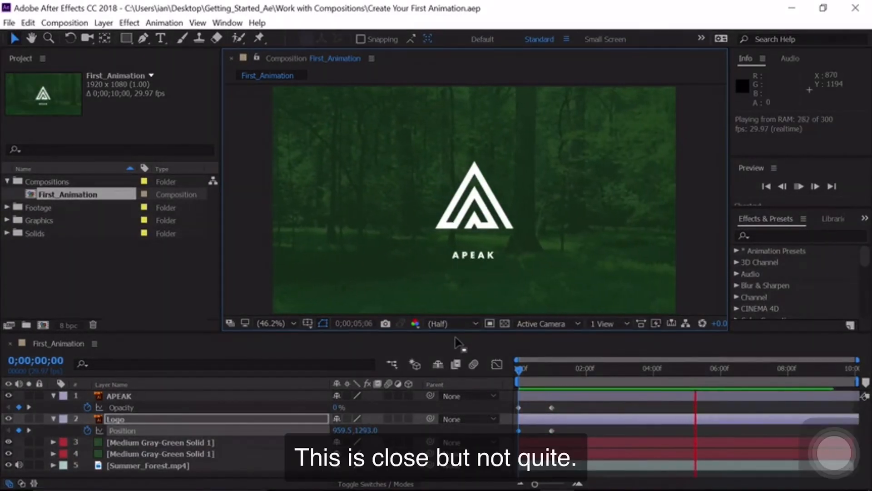
{"action": "key", "text": "space"}
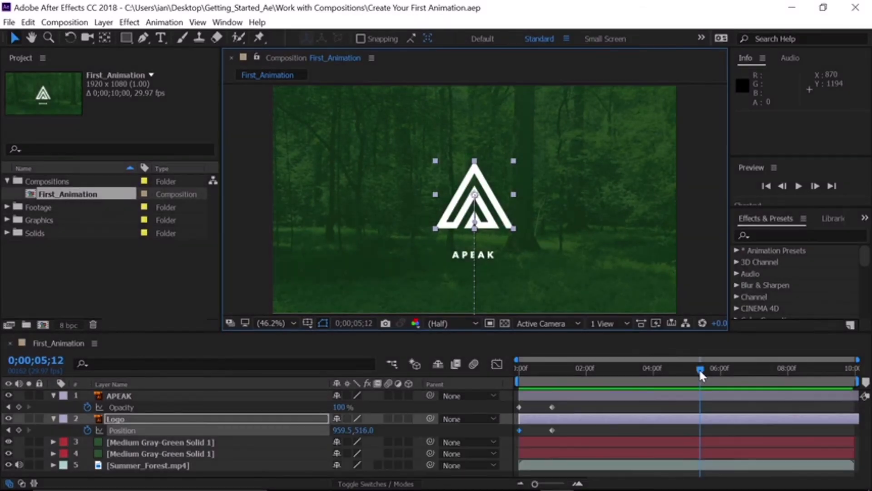
{"action": "left_click_drag", "start_coordinate": [699, 369], "coordinate": [515, 369]}
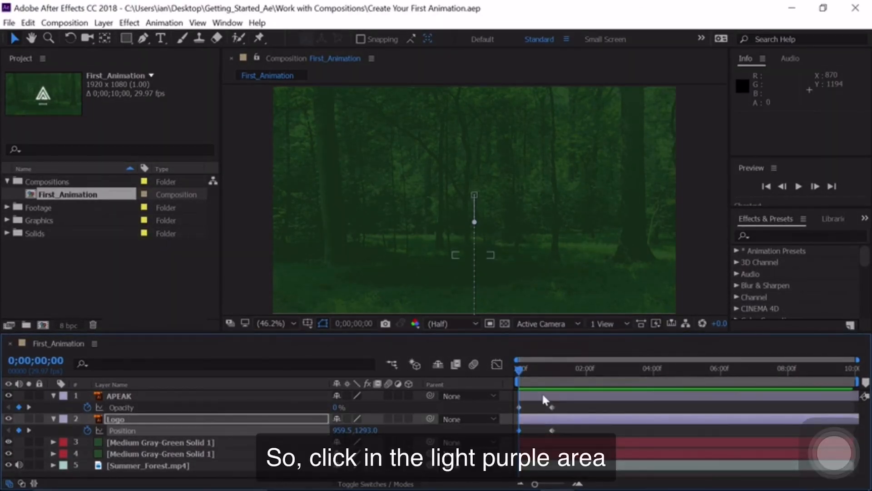
Shift the APEAK layer along the timeline to start at 0;00;01;00, preview the animation and stop at 0;00;01;28.
{"action": "left_click", "coordinate": [544, 396]}
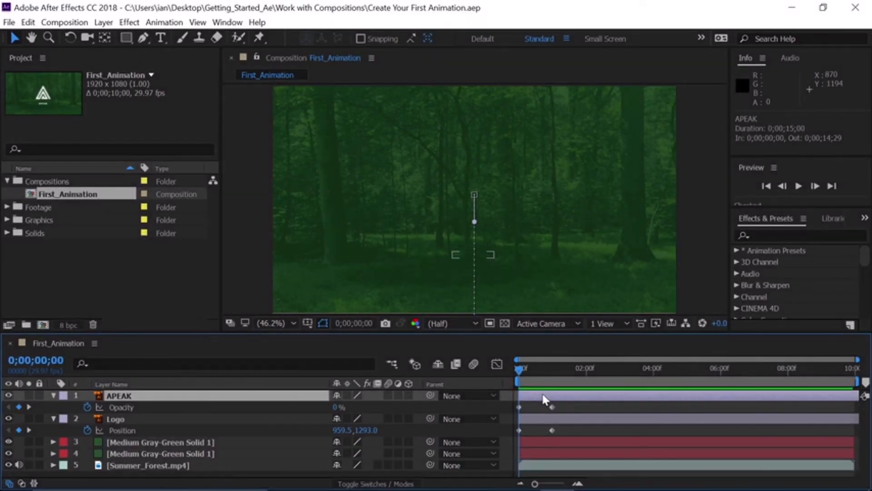
{"action": "left_click_drag", "start_coordinate": [543, 395], "coordinate": [568, 403]}
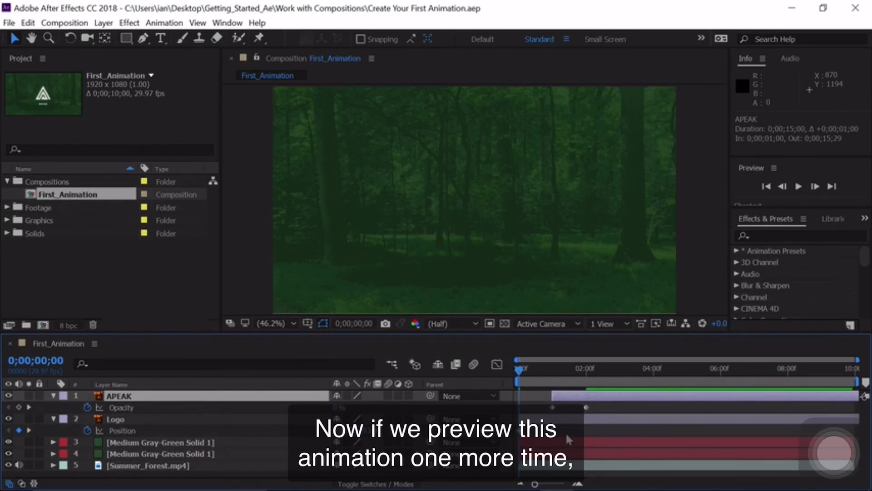
{"action": "key", "text": "space"}
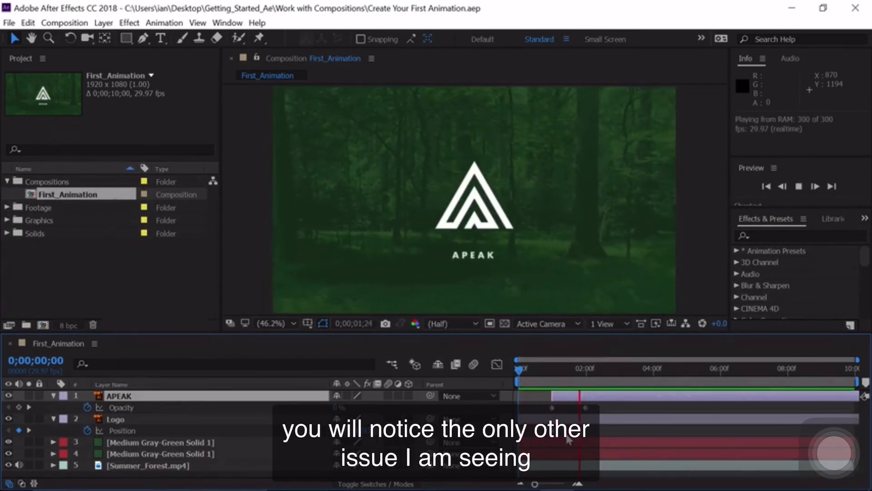
{"action": "key", "text": "space"}
{"action": "mouse_move", "coordinate": [575, 368]}
{"action": "left_mouse_down"}
{"action": "mouse_move", "coordinate": [511, 371]}
{"action": "mouse_move", "coordinate": [522, 375]}
{"action": "mouse_move", "coordinate": [583, 367]}
{"action": "mouse_move", "coordinate": [500, 364]}
{"action": "mouse_move", "coordinate": [583, 366]}
{"action": "left_mouse_up"}
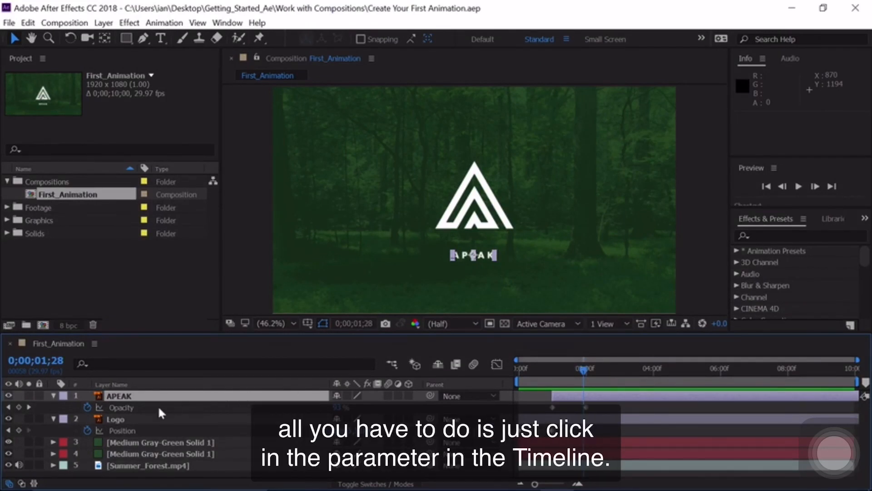
Apply Easy Ease to both of the Logo layer's Position keyframes and preview the animation from 0;00;00;00.
{"action": "left_click", "coordinate": [119, 429]}
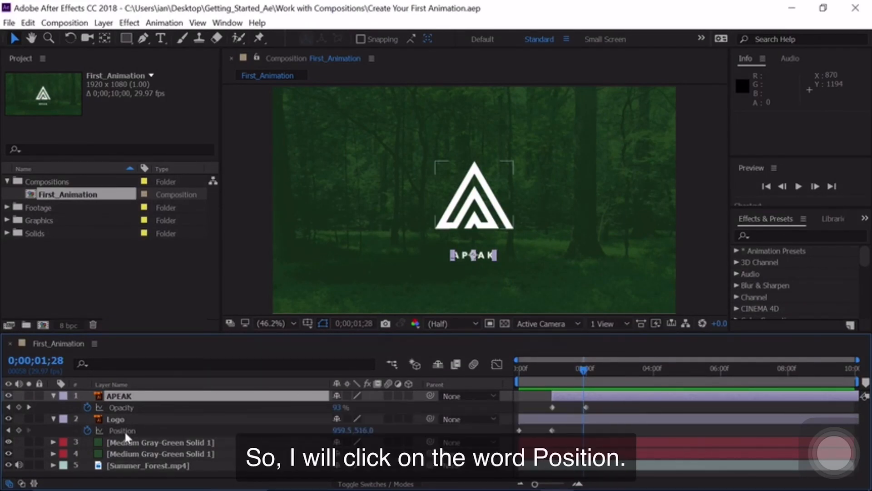
{"action": "left_click", "coordinate": [125, 430]}
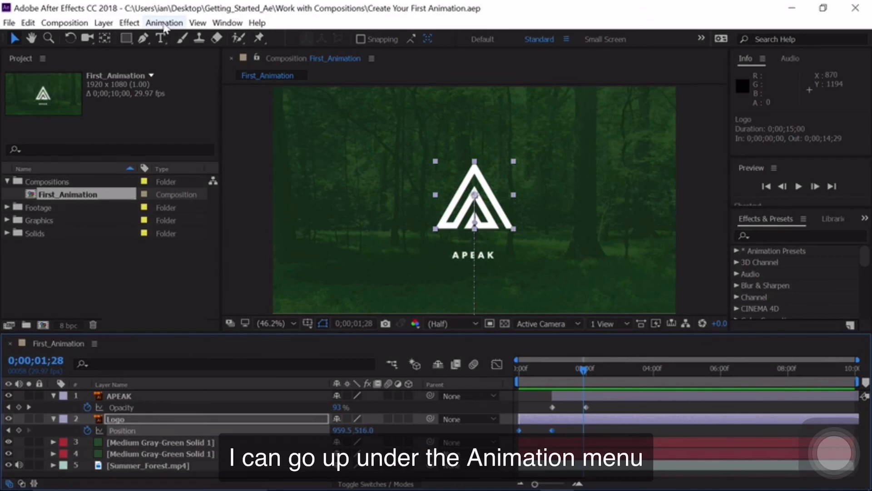
{"action": "left_click", "coordinate": [164, 24]}
{"action": "mouse_move", "coordinate": [157, 154]}
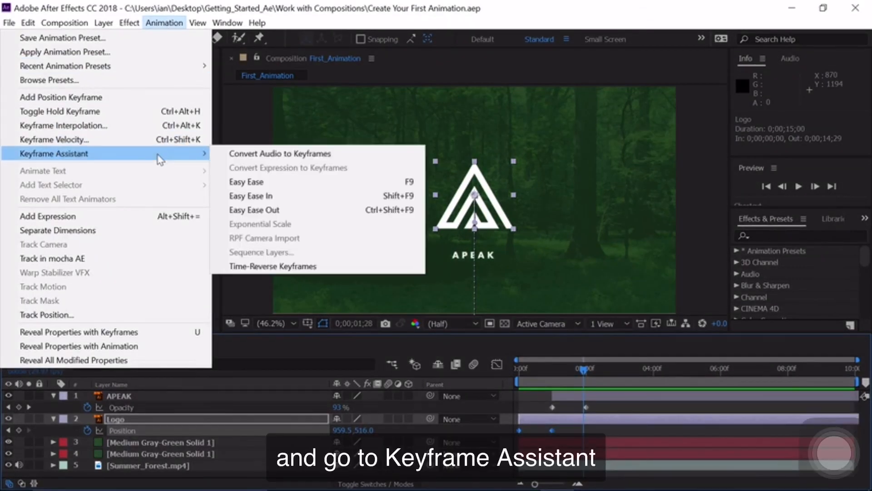
{"action": "left_click", "coordinate": [247, 182]}
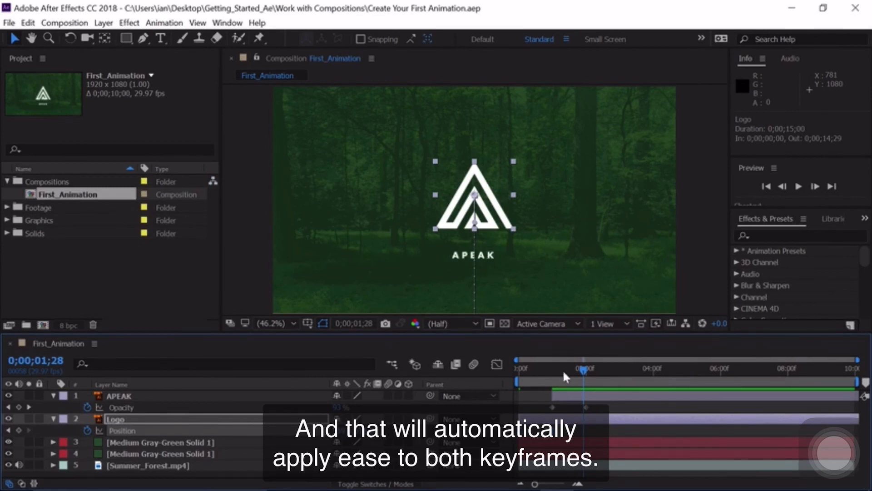
{"action": "left_click_drag", "start_coordinate": [563, 370], "coordinate": [473, 357]}
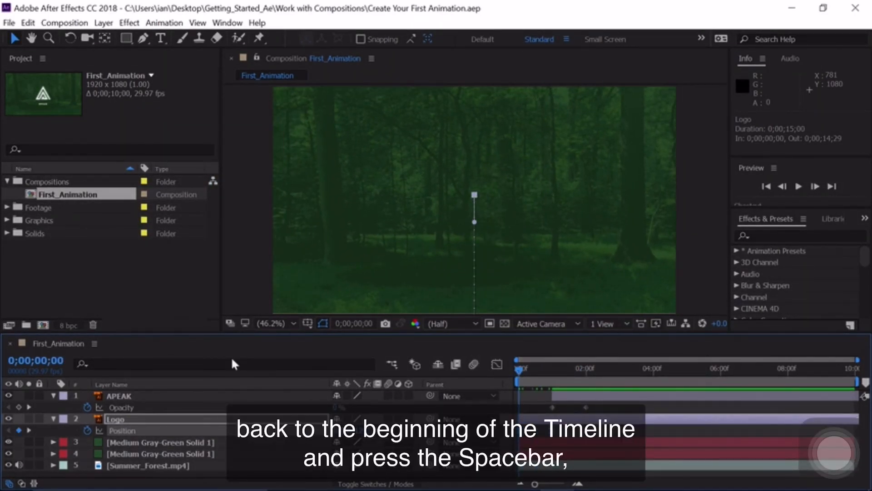
{"action": "key", "text": "space"}
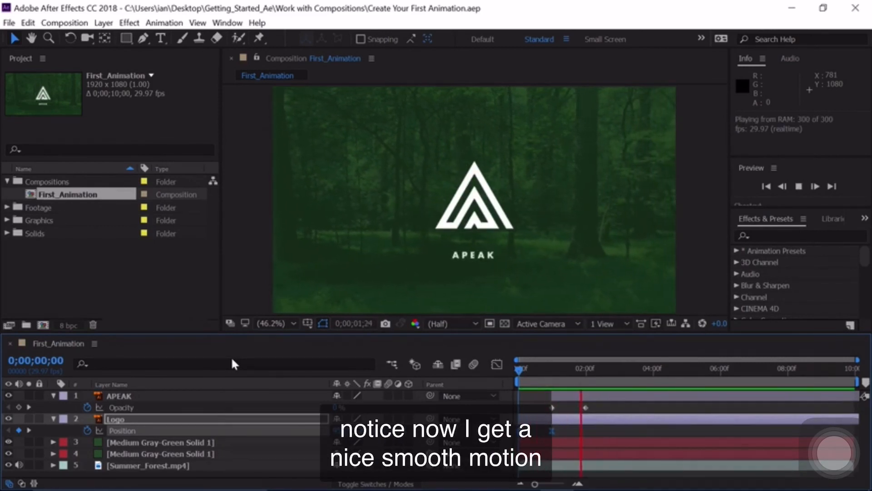